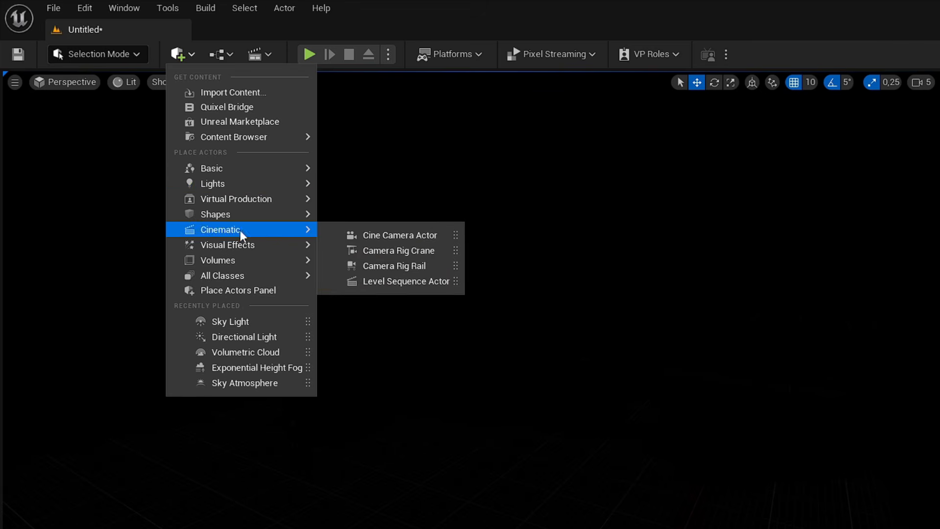
mouse_move(220, 250)
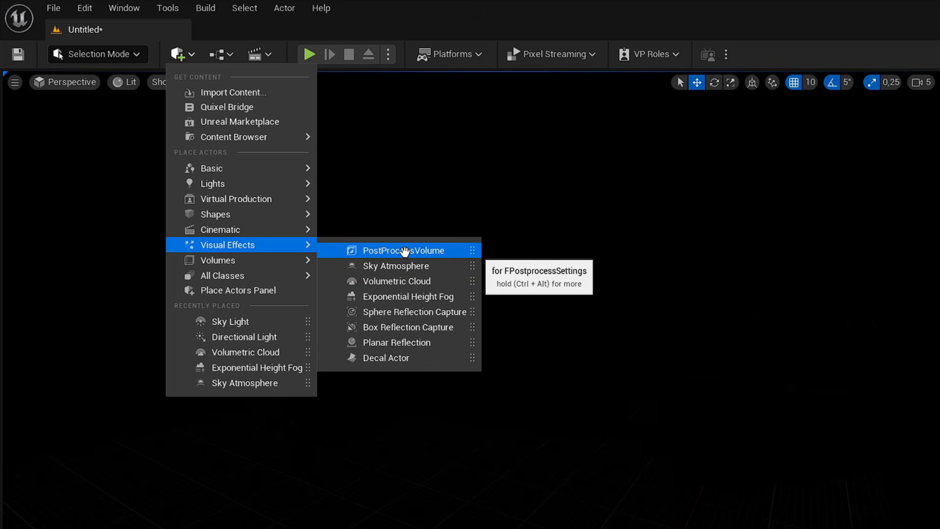
click(431, 251)
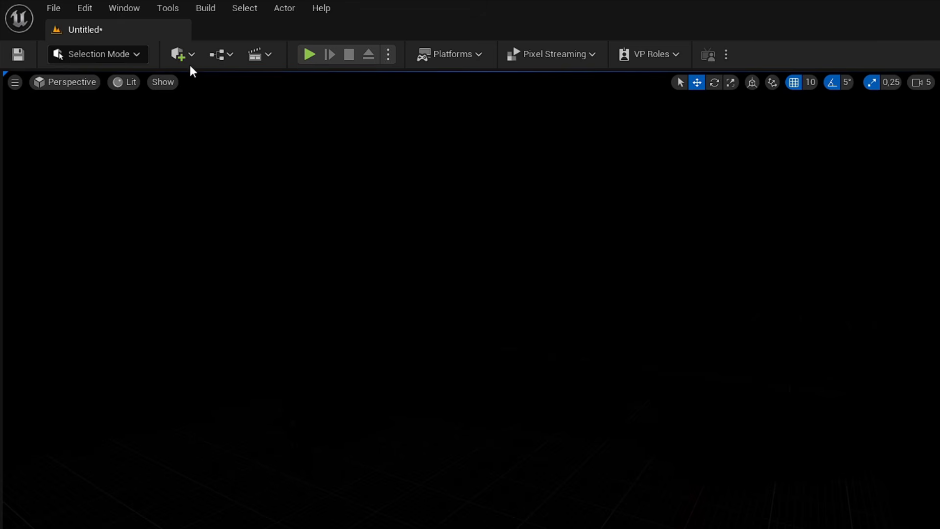
click(188, 60)
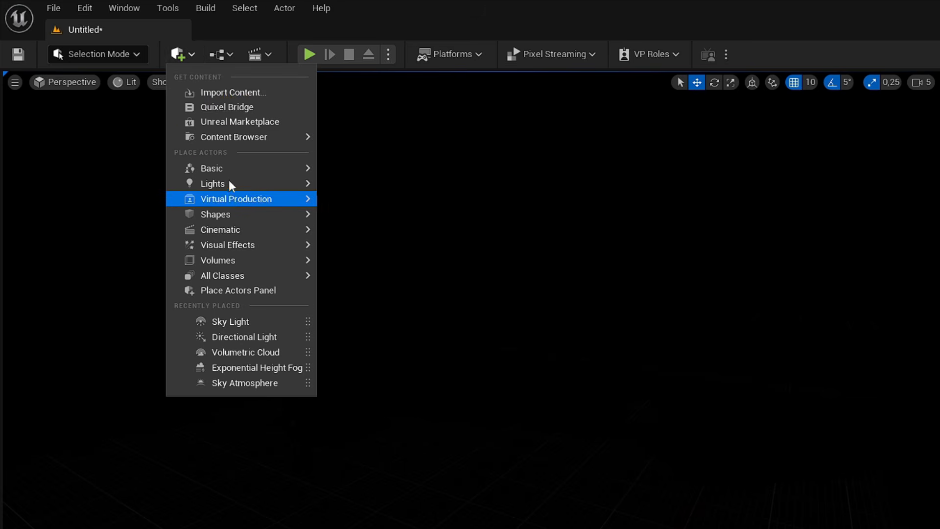
click(203, 31)
Open the Env. Light Mixer, set its detail level to Normal to examine the light creation options, and close it
click(122, 9)
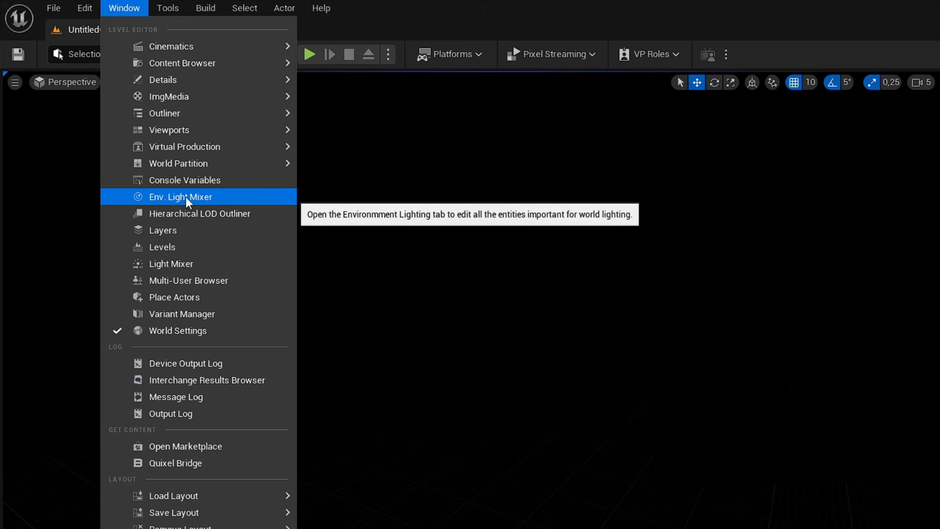
click(183, 193)
click(126, 368)
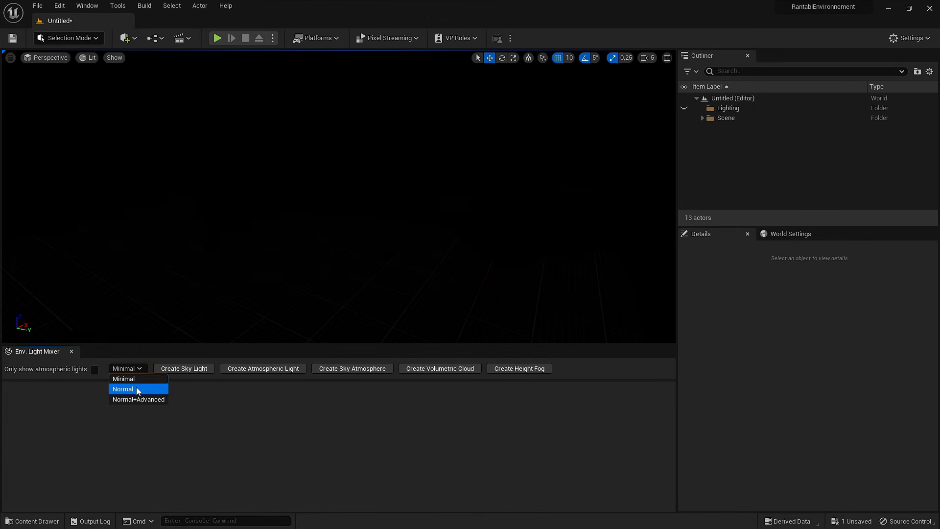
click(137, 389)
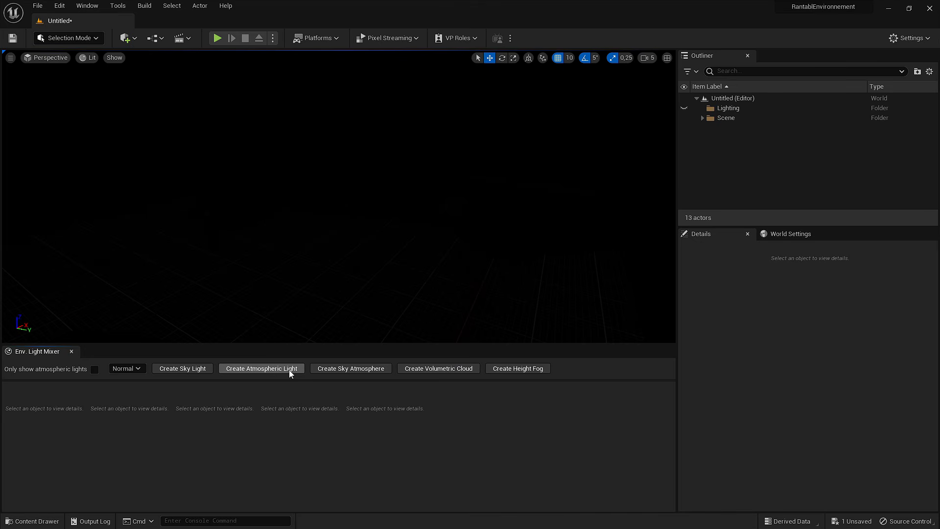
click(71, 352)
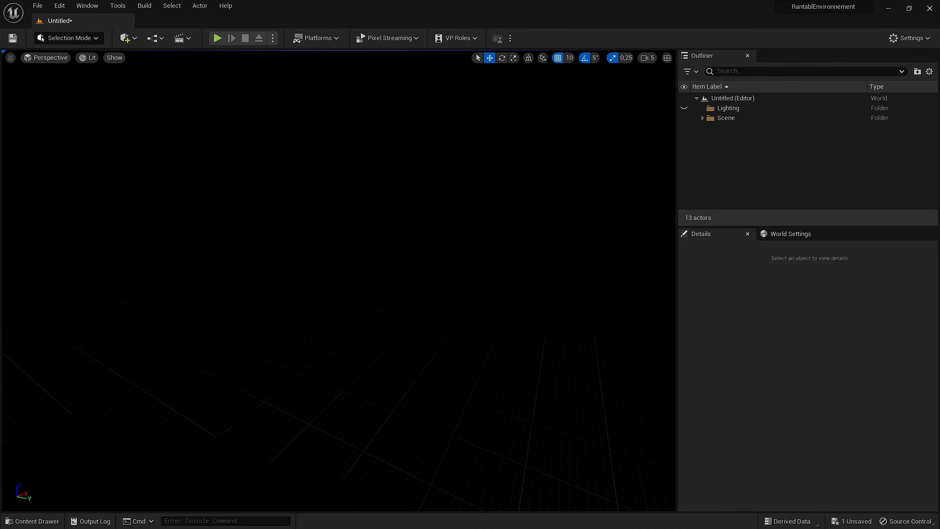
click(86, 6)
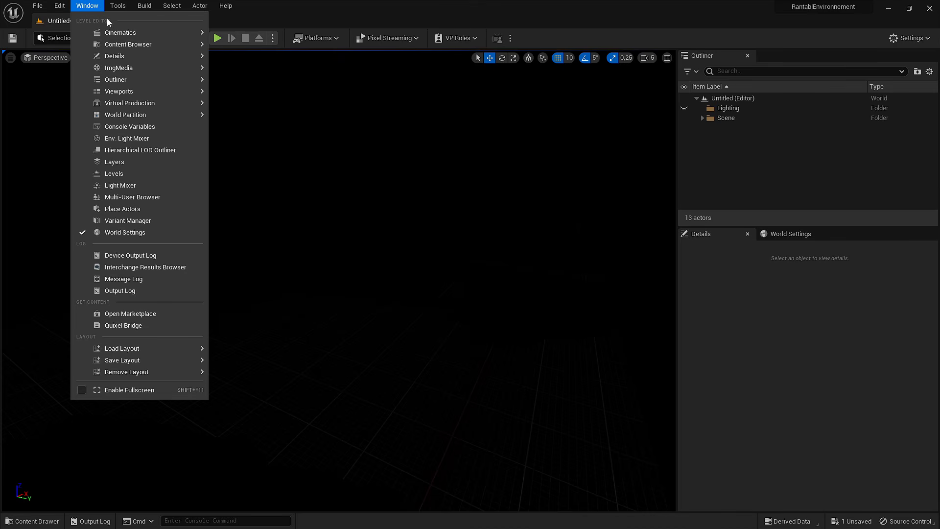
click(248, 17)
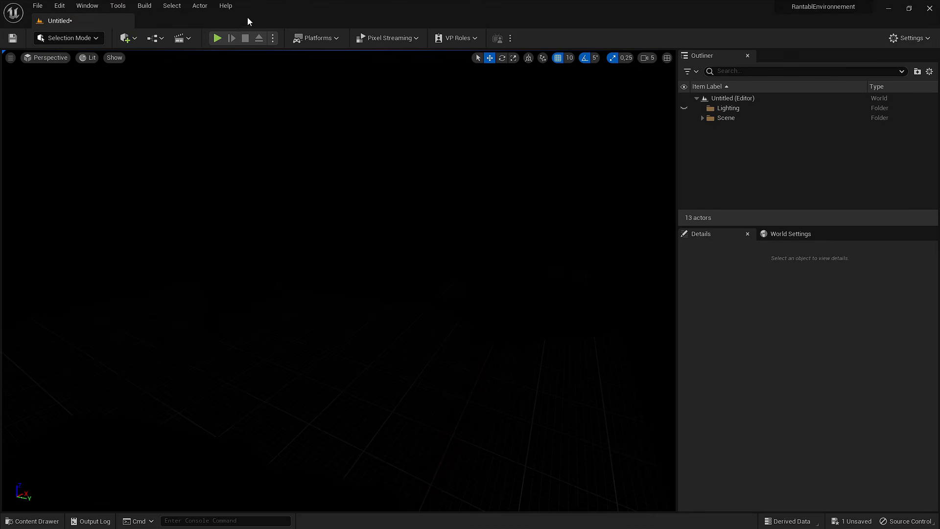
Add a Directional Light and a Sky Light to the dark cave scene
click(127, 38)
mouse_move(150, 130)
click(272, 133)
click(126, 38)
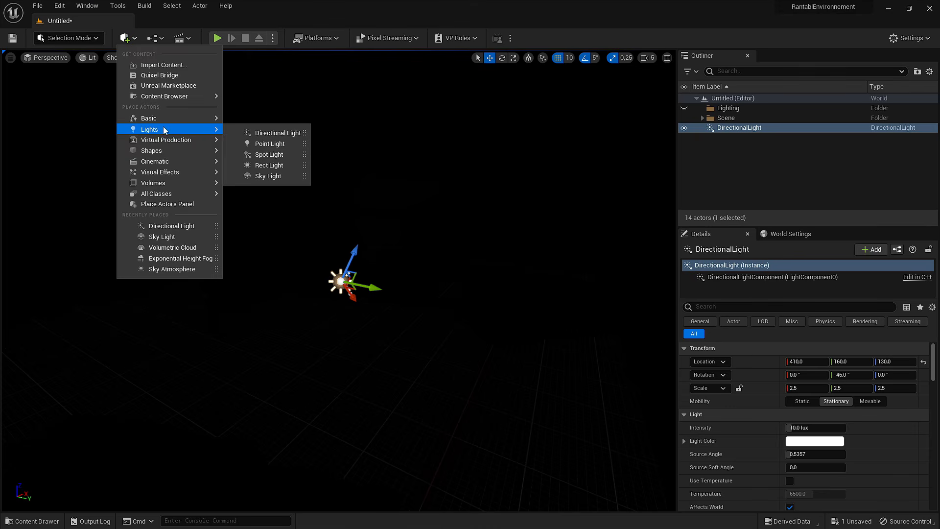
click(268, 175)
Add a Sky Atmosphere, an Exponential Height Fog and a Volumetric Cloud to the level
click(126, 38)
mouse_move(169, 179)
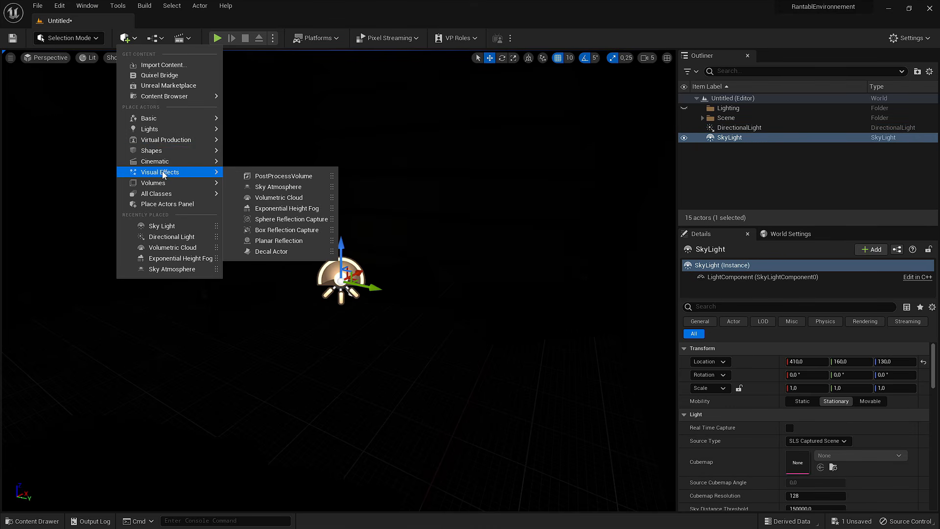
click(278, 186)
click(126, 38)
click(286, 208)
click(126, 38)
click(279, 198)
Move the five new light and atmosphere actors together into the Lighting folder
shift+click(724, 176)
drag(730, 138, 728, 108)
click(709, 182)
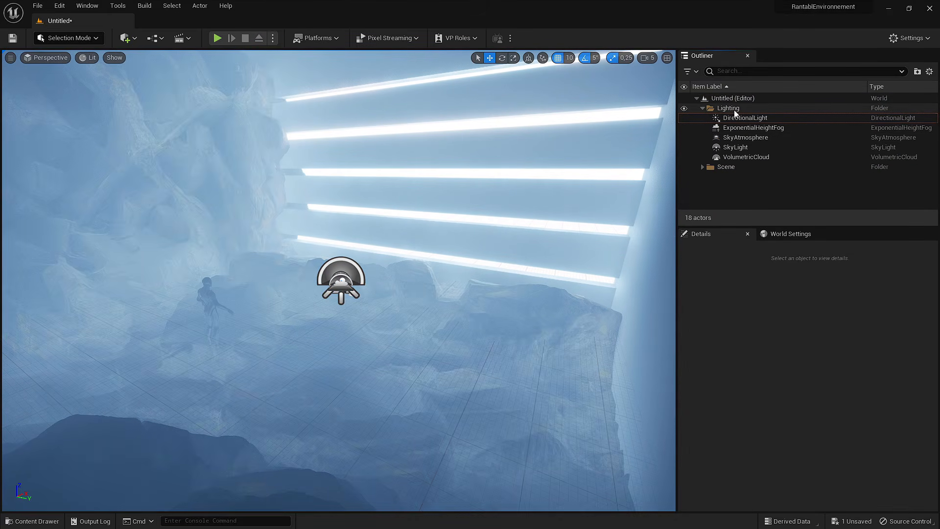
Spread the overlapping lighting actors apart along the Y axis, with SkyLight at Y 380 and DirectionalLight at Y 60
middle_drag(473, 241, 455, 242)
click(369, 265)
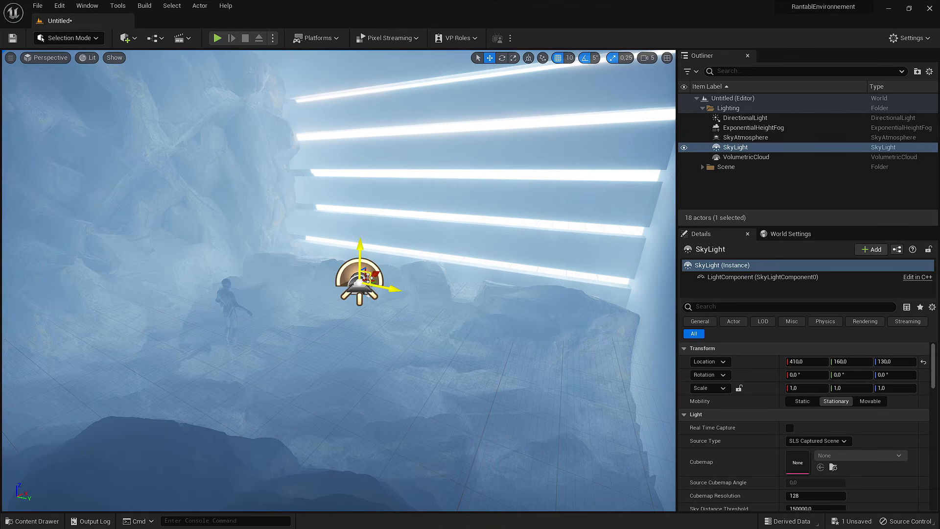
drag(387, 288, 486, 309)
click(359, 284)
drag(386, 288, 328, 275)
click(359, 282)
drag(387, 289, 354, 280)
click(361, 284)
click(359, 283)
click(310, 270)
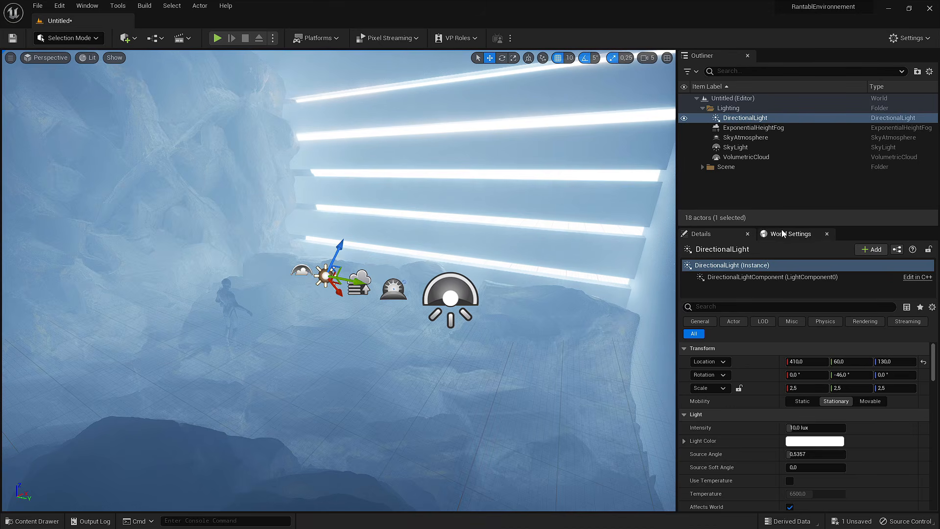
click(733, 198)
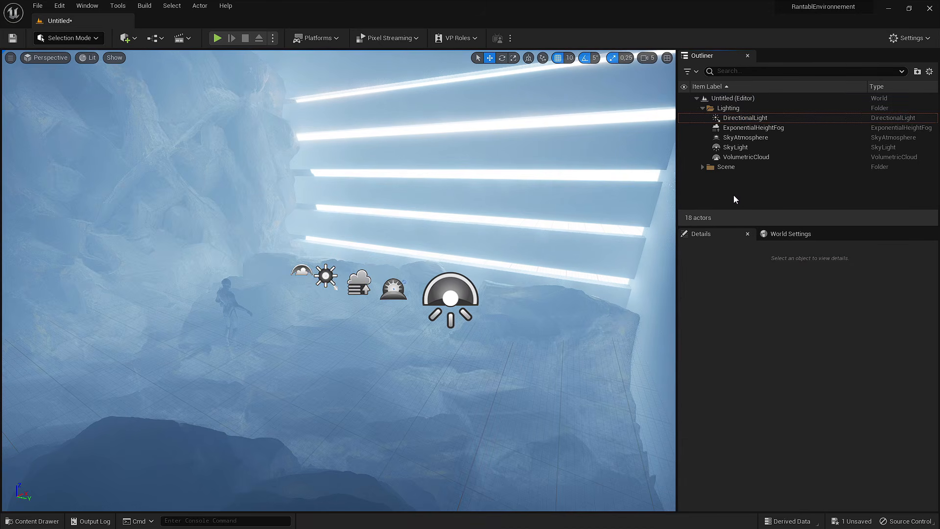
Find the light shaft settings of the DirectionalLight and enable Light Shaft Occlusion and Light Shaft Bloom
click(718, 120)
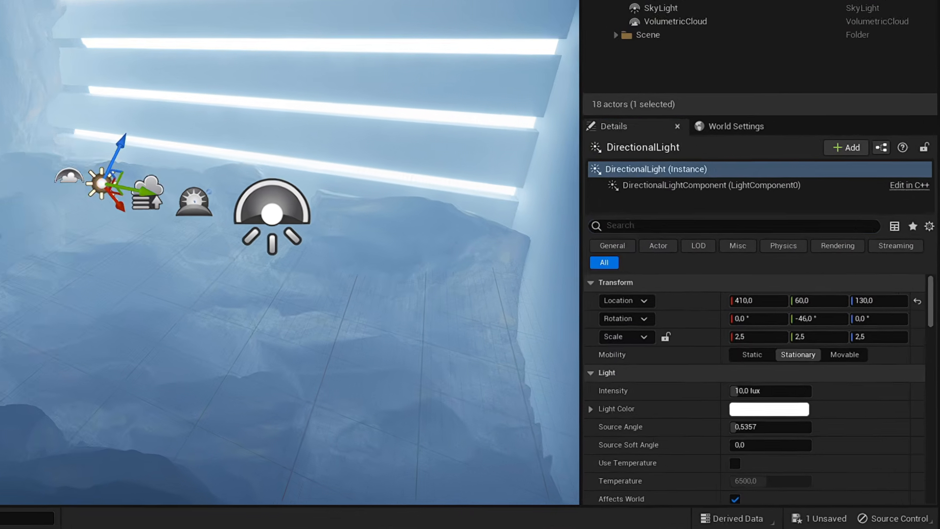
click(722, 307)
text(sh)
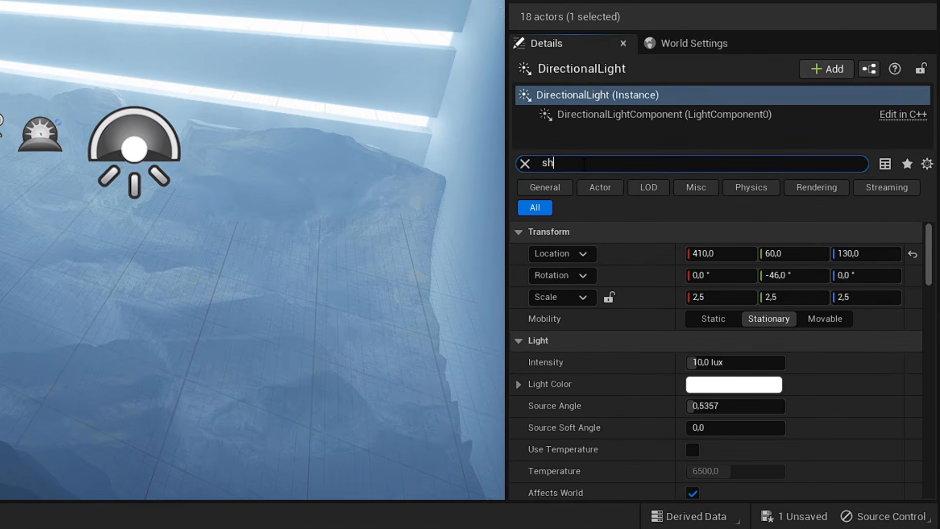
text(aft)
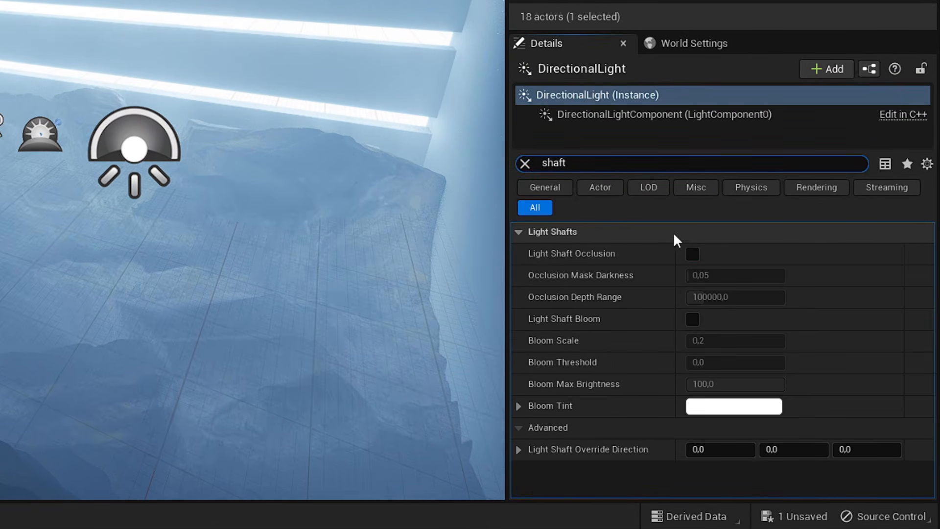
click(692, 253)
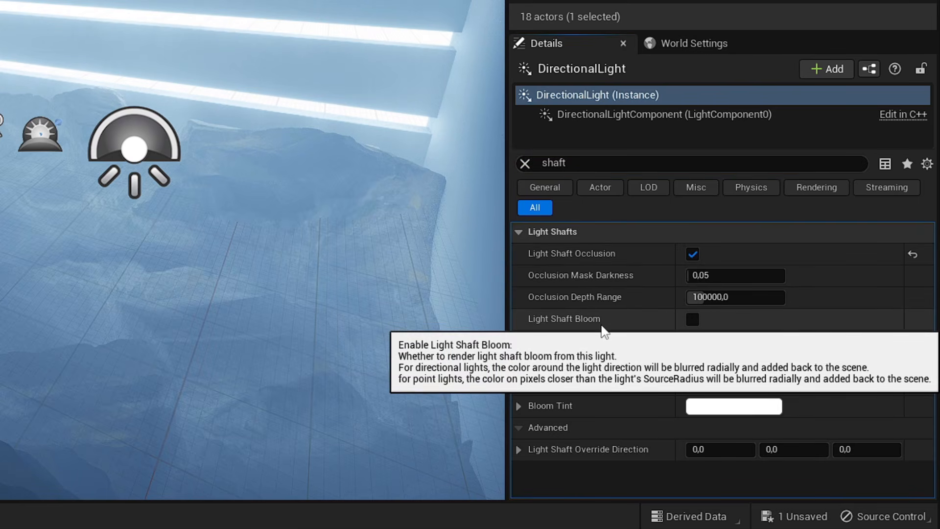
click(692, 319)
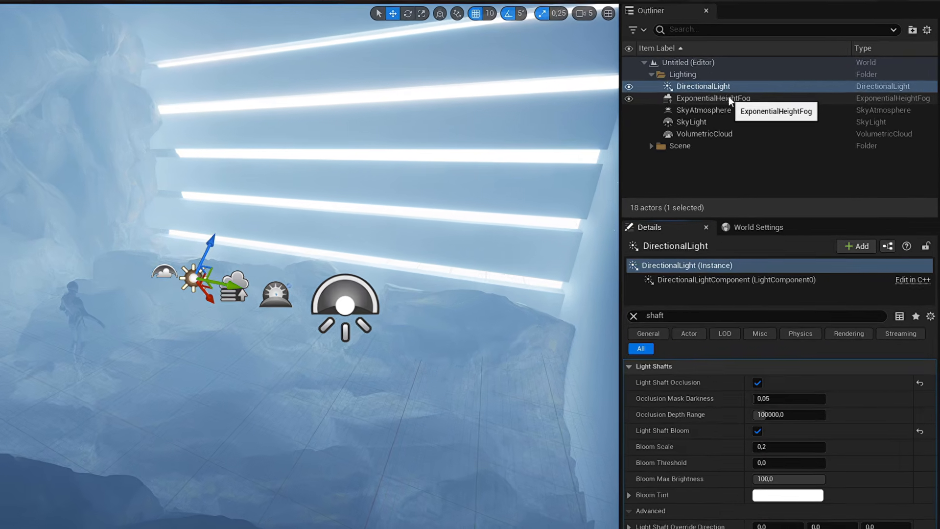
Filter the ExponentialHeightFog properties for "volum" and enable Volumetric Fog
click(767, 128)
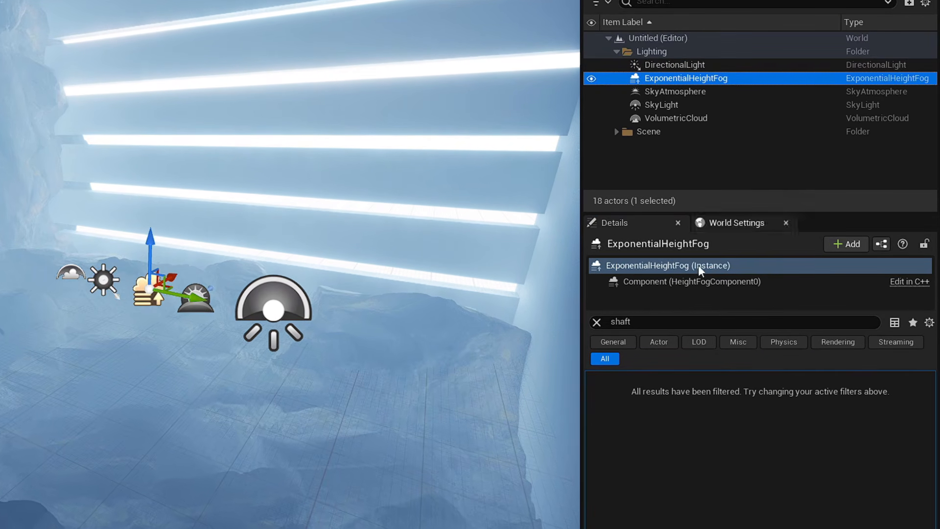
click(596, 322)
text(volumectr)
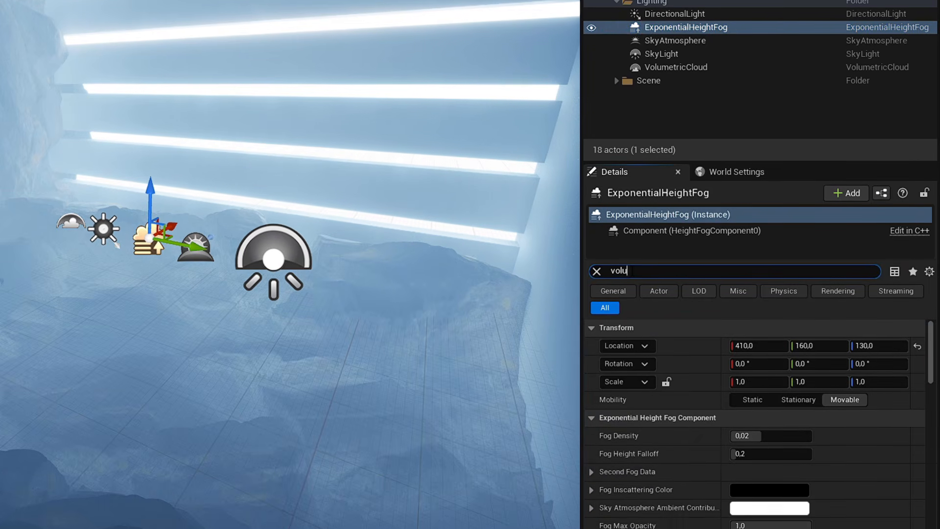
key(BackSpace)
key(BackSpace)
key(BackSpace)
key(BackSpace)
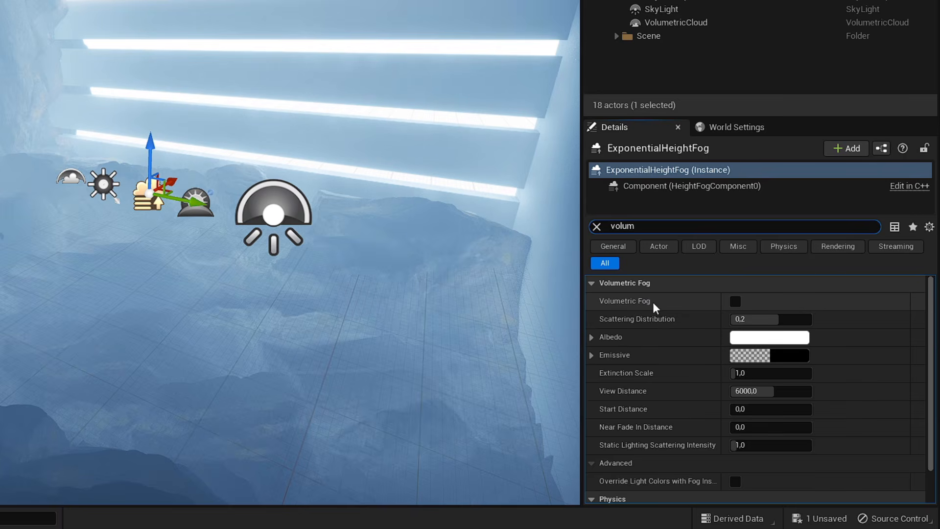
click(734, 302)
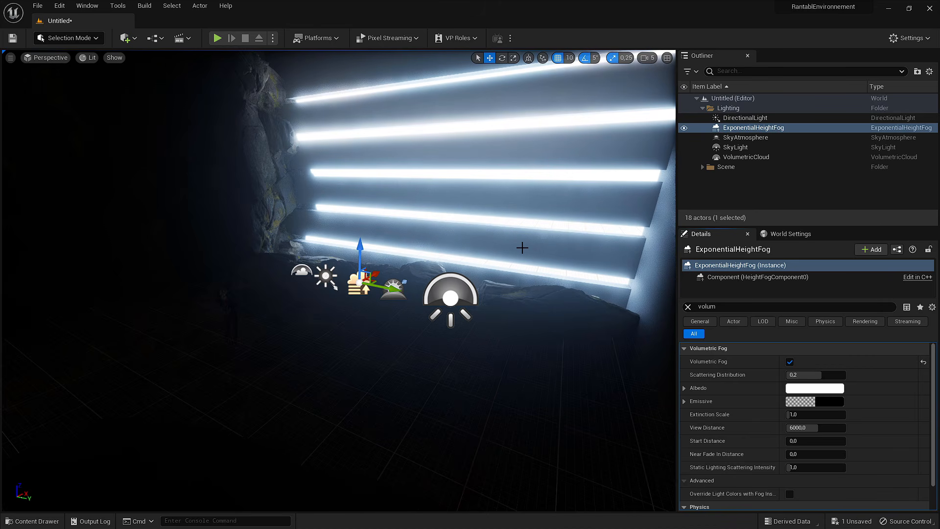
Try adjusting the Fog Density of the ExponentialHeightFog and reset it to its default of 0.02
click(789, 362)
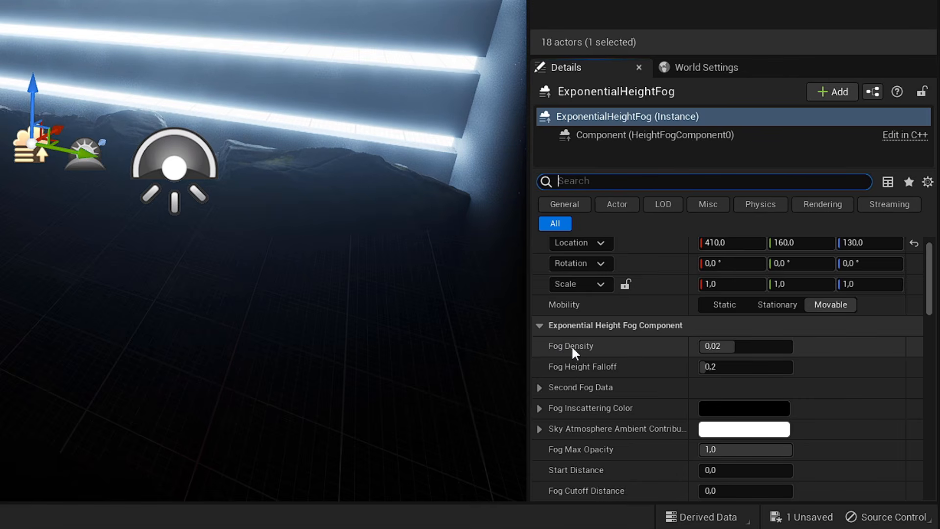
mouse_move(732, 346)
mouse_down()
mouse_move(723, 346)
mouse_move(731, 346)
mouse_up()
click(913, 346)
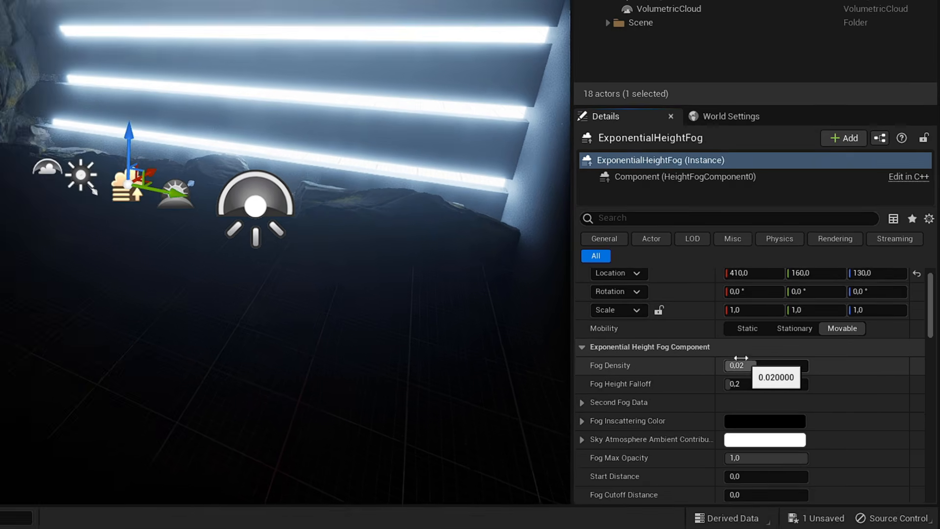
Enable Real Time Capture on the SkyLight and deselect it
click(724, 146)
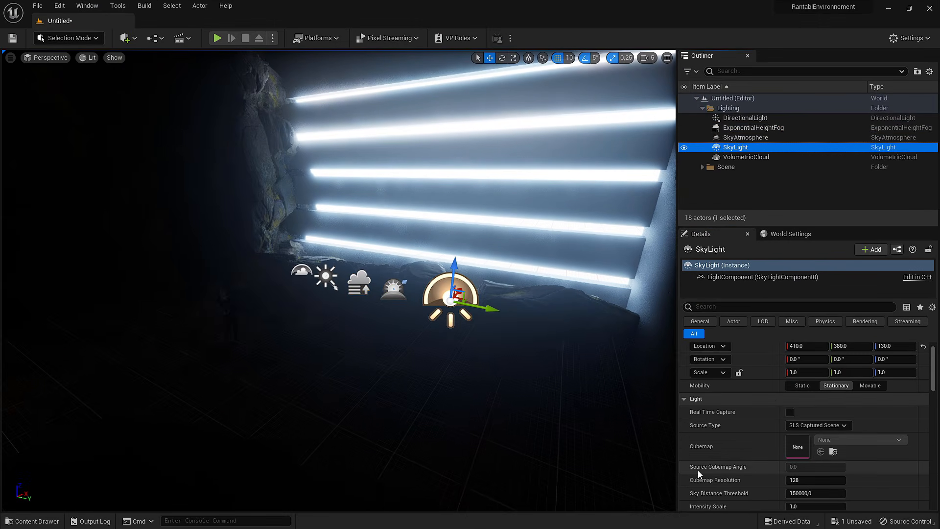
click(789, 412)
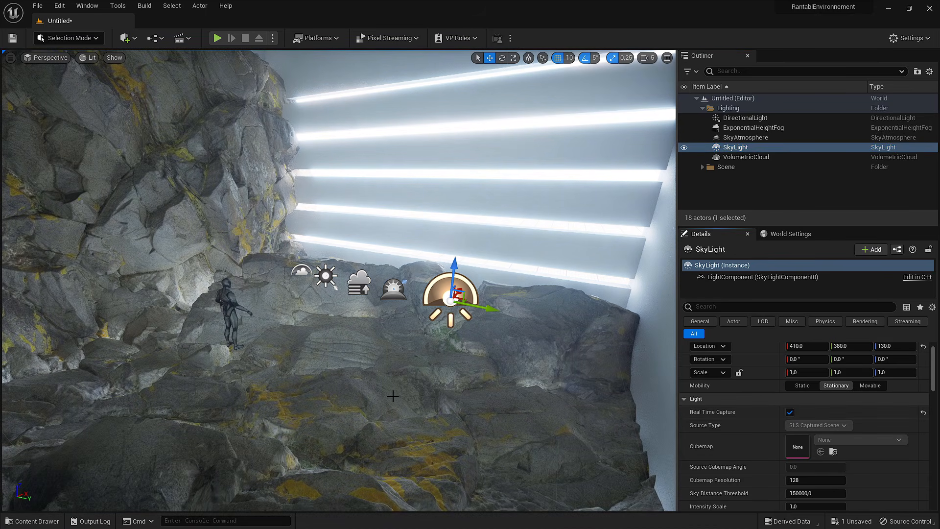
key(ctrl+l)
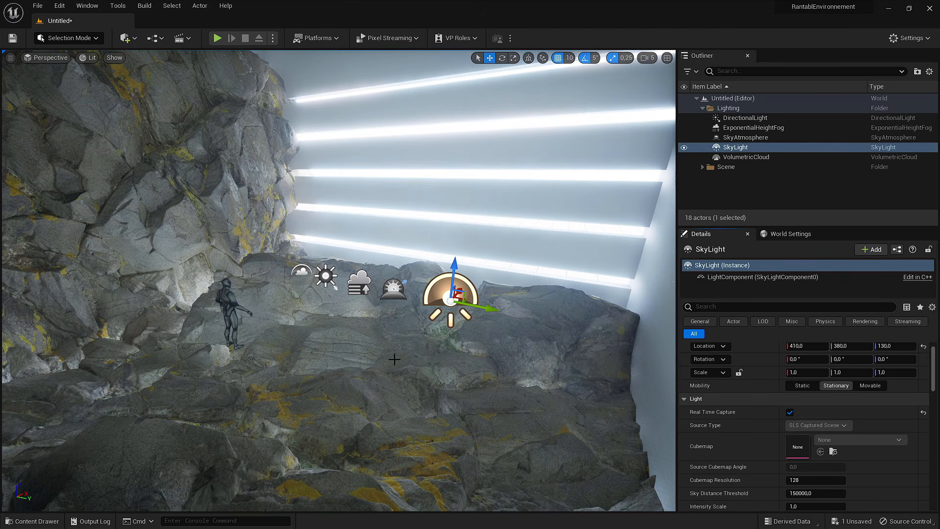
click(698, 195)
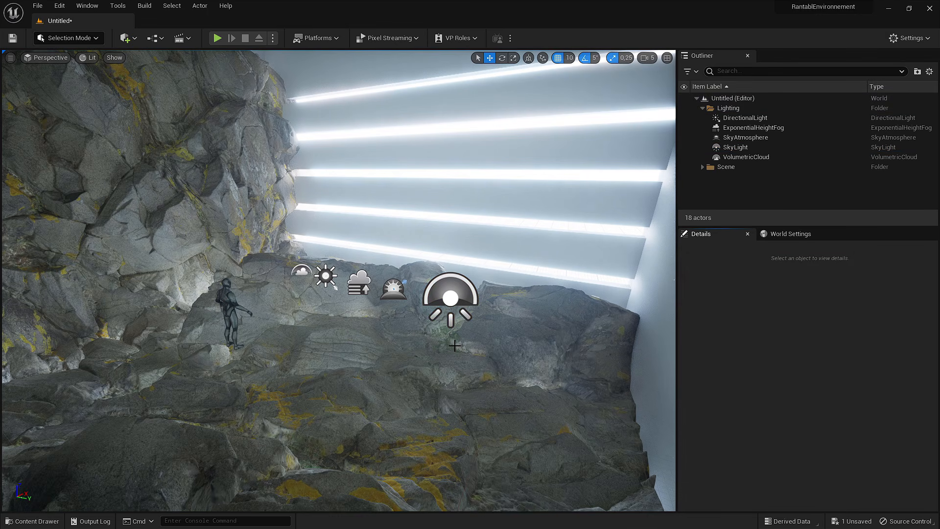
Rotate the sun direction interactively in the viewport, trying several angles of sunlight on the cave rocks
right_drag(454, 346, 441, 341)
key(ctrl+l)
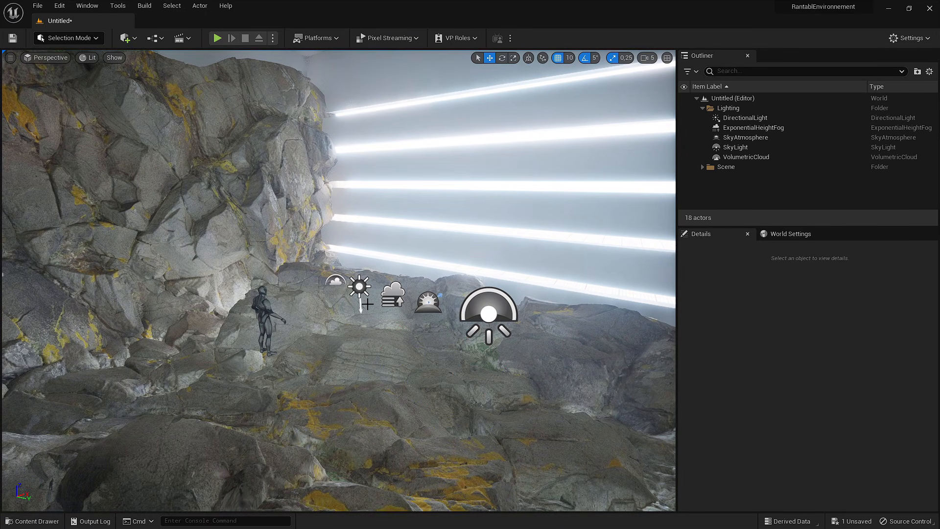
key(ctrl+l)
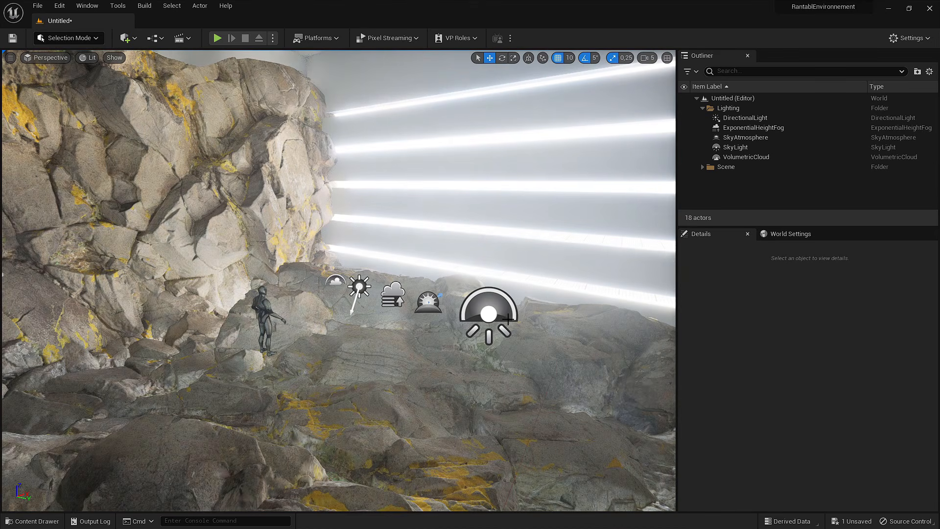
key(ctrl+l)
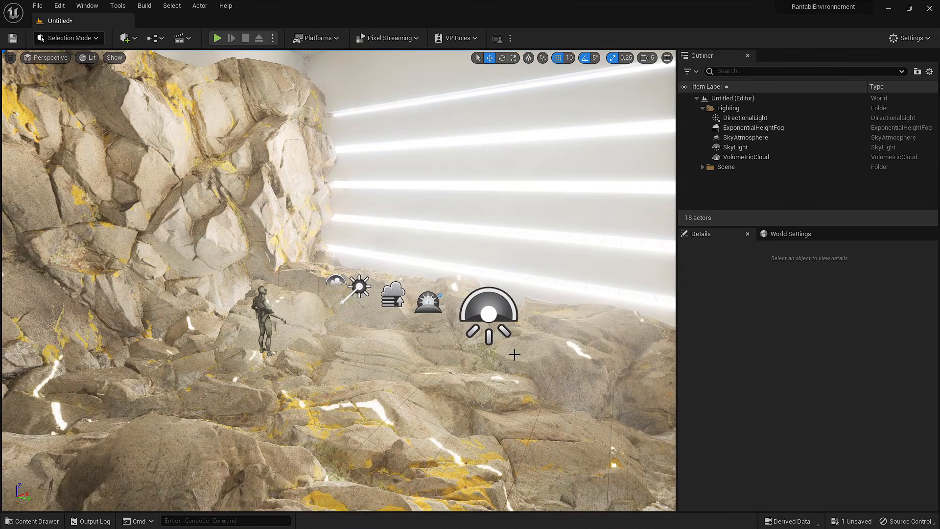
key(ctrl+l)
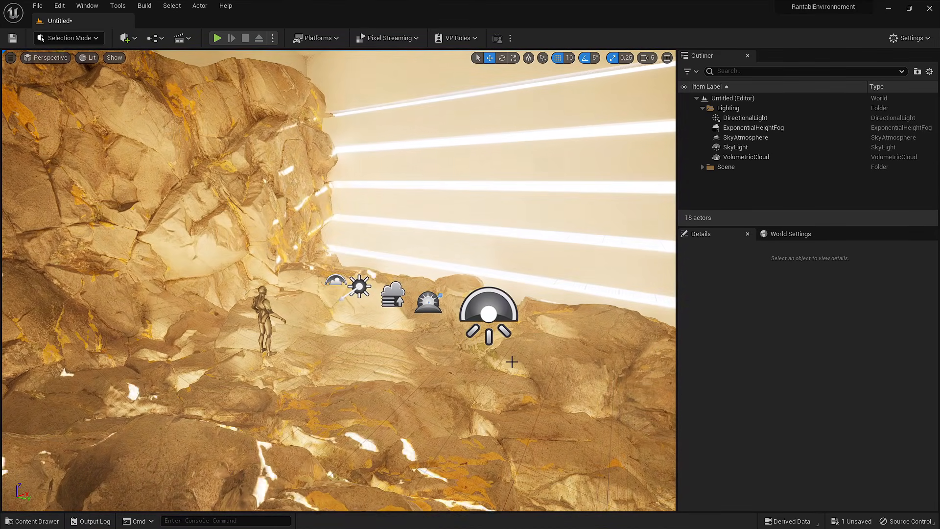
key(ctrl+l)
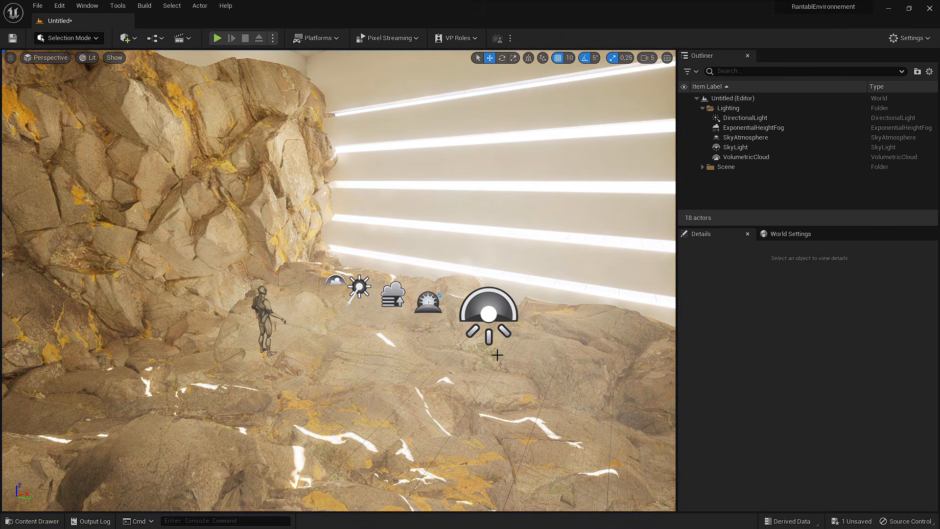
Rotate the sun in the viewport so larger patches of sunlight fall on the cave floor
key(ctrl+l)
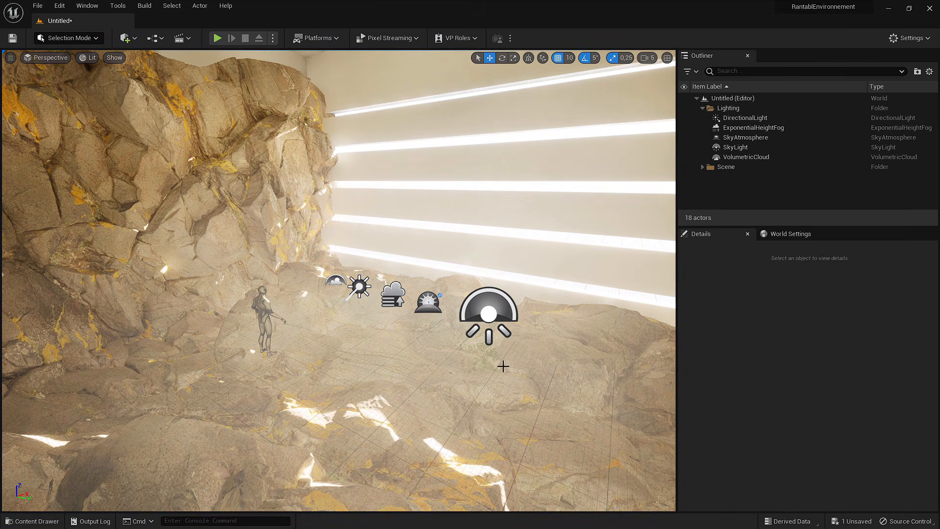
right_drag(422, 171, 438, 156)
key(w)
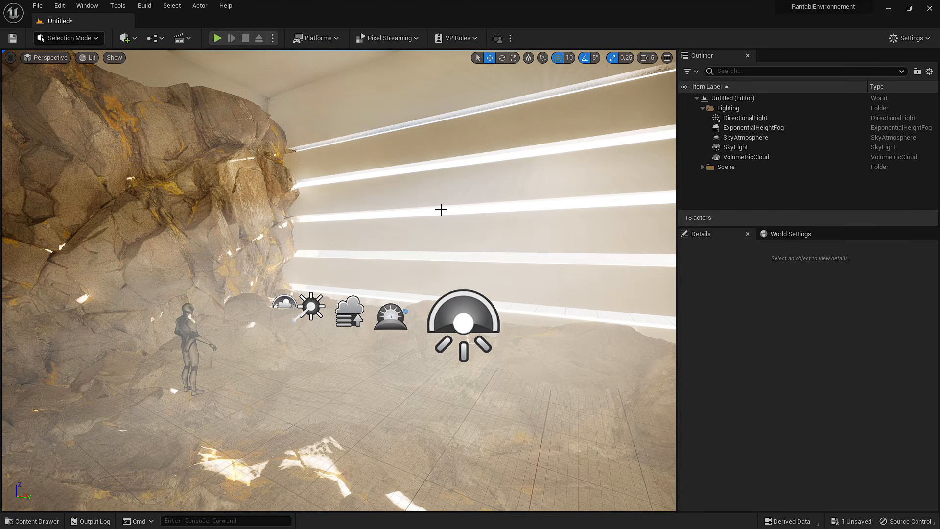
mouse_move(309, 243)
right_down()
mouse_move(342, 264)
mouse_move(307, 240)
right_up()
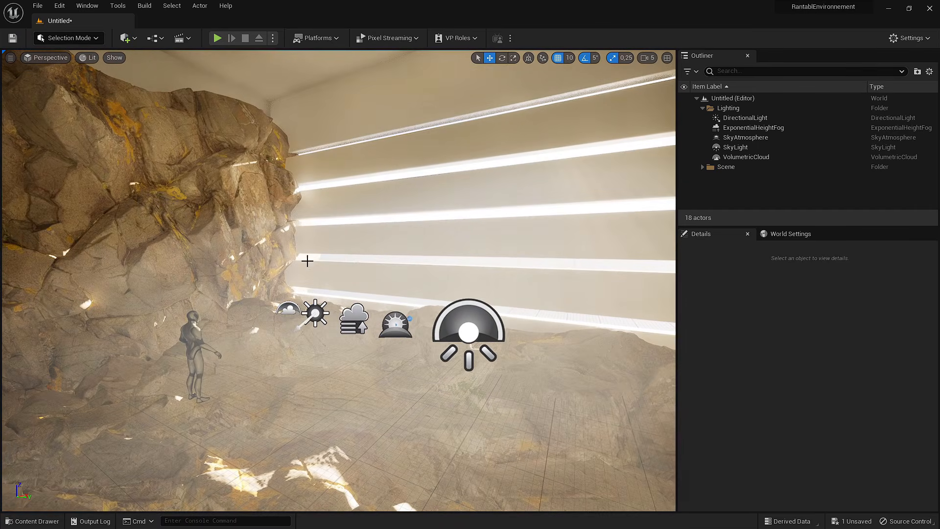
Filter the DirectionalLight's properties for "shaft" and set the light shaft Bloom Scale to 0.5
click(315, 312)
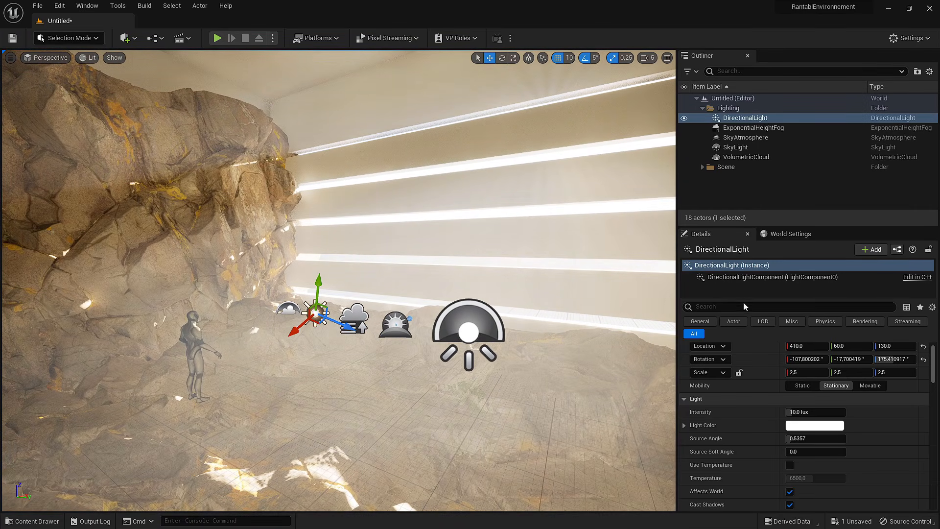
click(717, 307)
text(shaft)
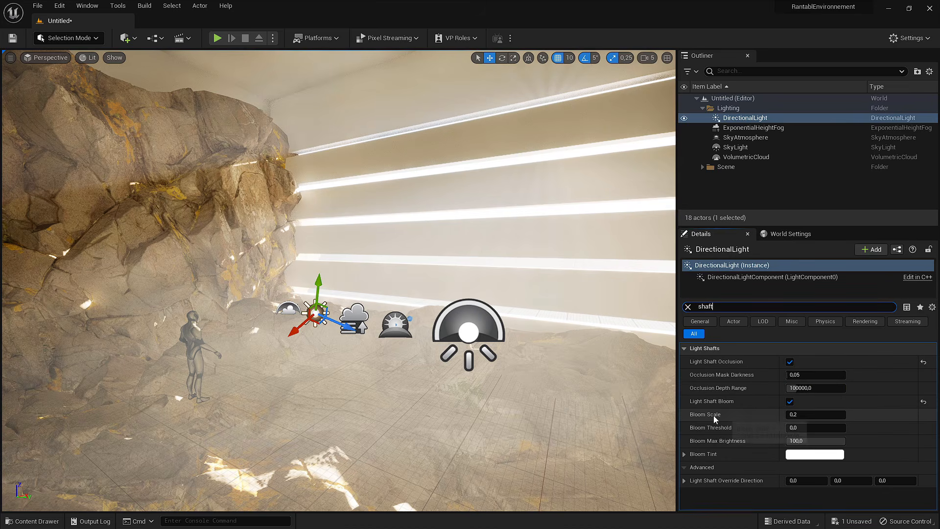
mouse_move(791, 414)
mouse_down()
mouse_move(813, 414)
mouse_move(789, 414)
mouse_up()
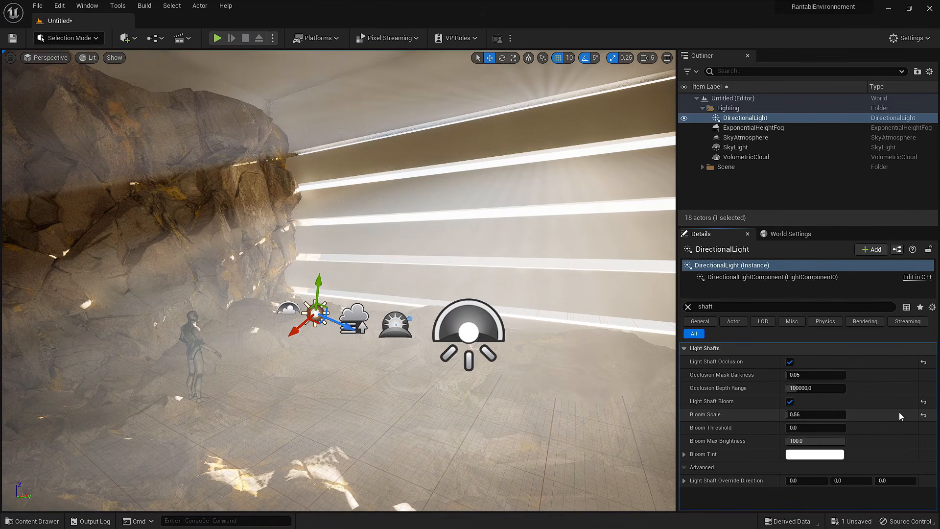
click(923, 415)
scroll(533, 276, down, 3)
scroll(520, 277, up, 1)
click(810, 414)
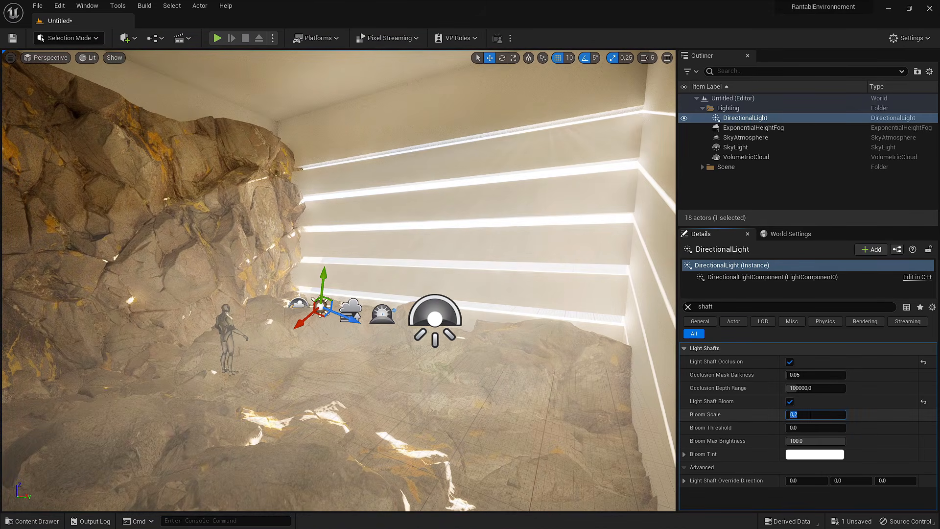
key(Return)
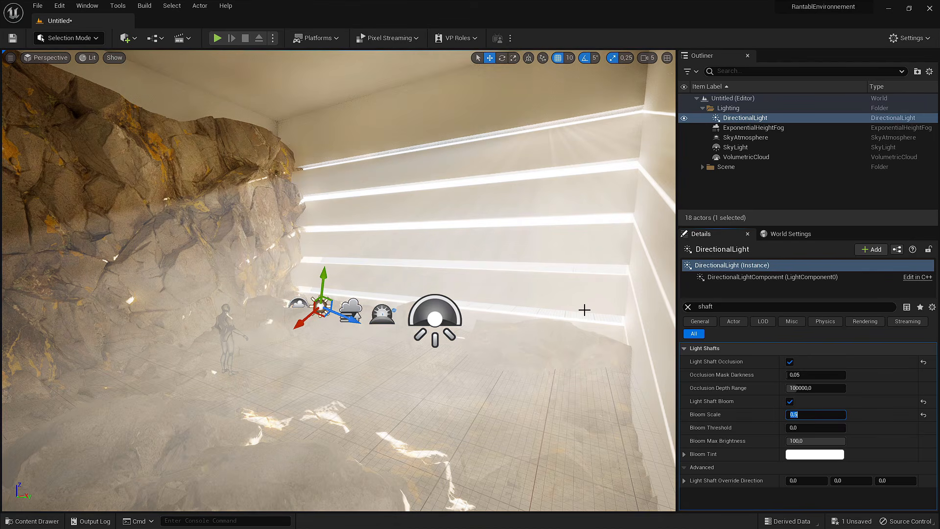
mouse_move(520, 315)
right_down()
mouse_move(530, 334)
mouse_move(516, 331)
mouse_move(509, 295)
mouse_move(523, 290)
mouse_move(520, 317)
right_up()
middle_drag(501, 335, 502, 314)
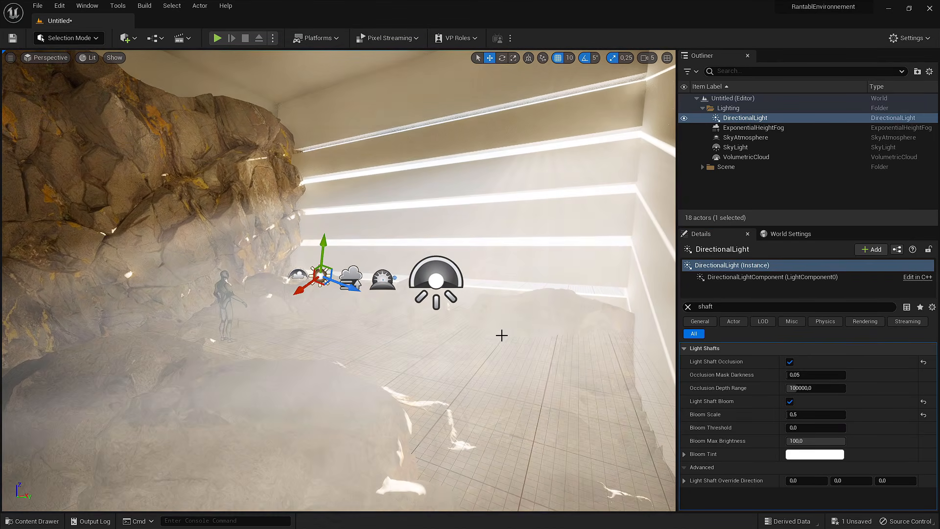
mouse_move(505, 327)
right_down()
mouse_move(512, 325)
mouse_move(504, 322)
right_up()
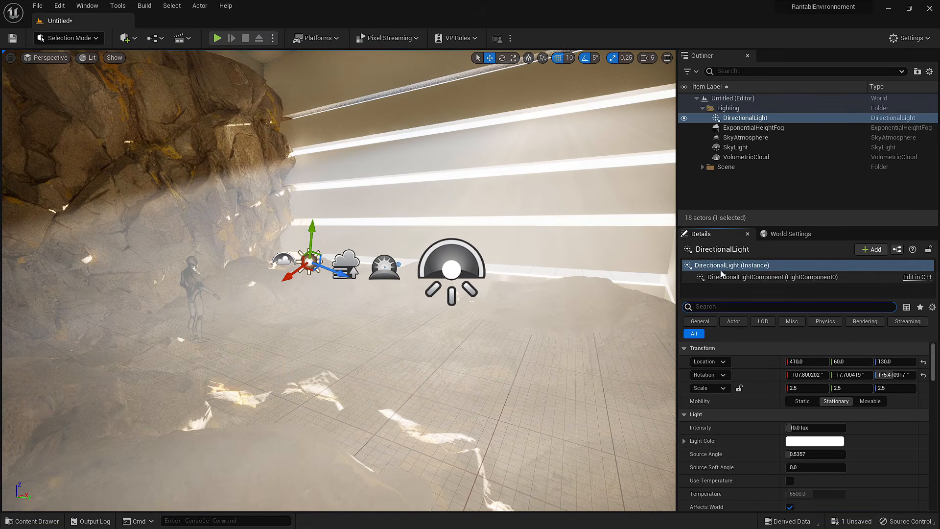
Return to the DirectionalLight's unfiltered properties and set its Intensity to 5 lux
click(786, 308)
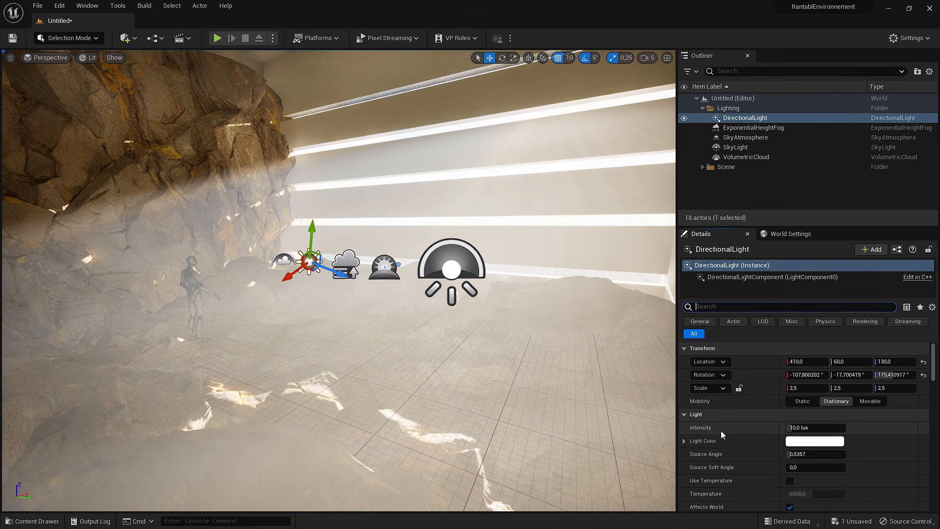
click(798, 428)
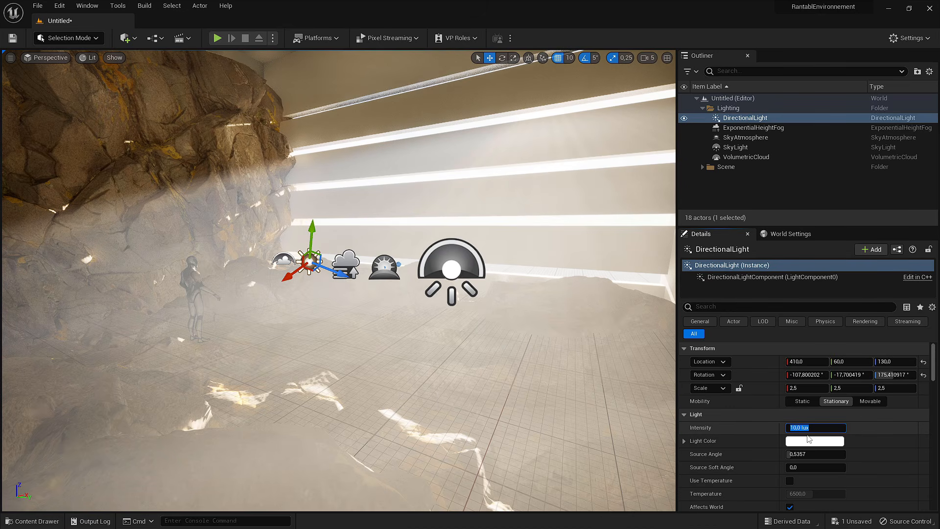
key(Return)
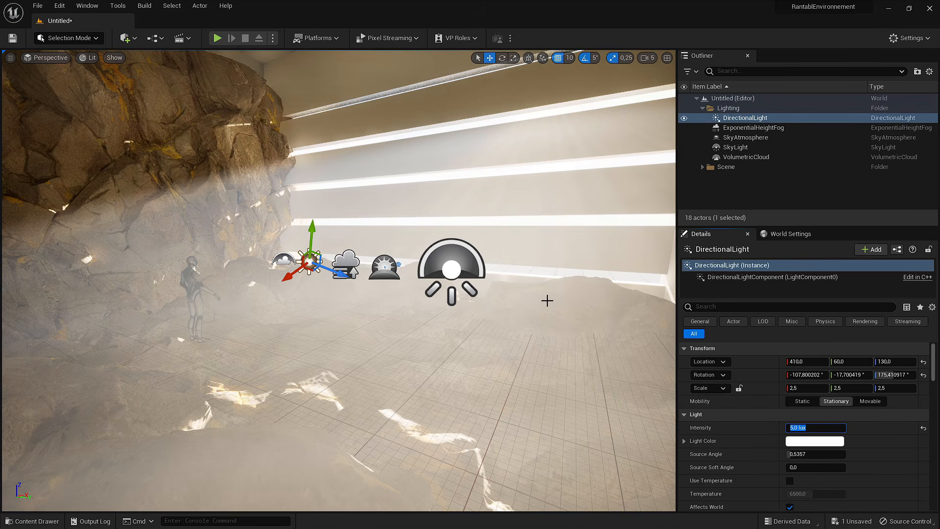
Try a light red Light Color on the DirectionalLight, then discard the colour change
click(815, 441)
click(695, 349)
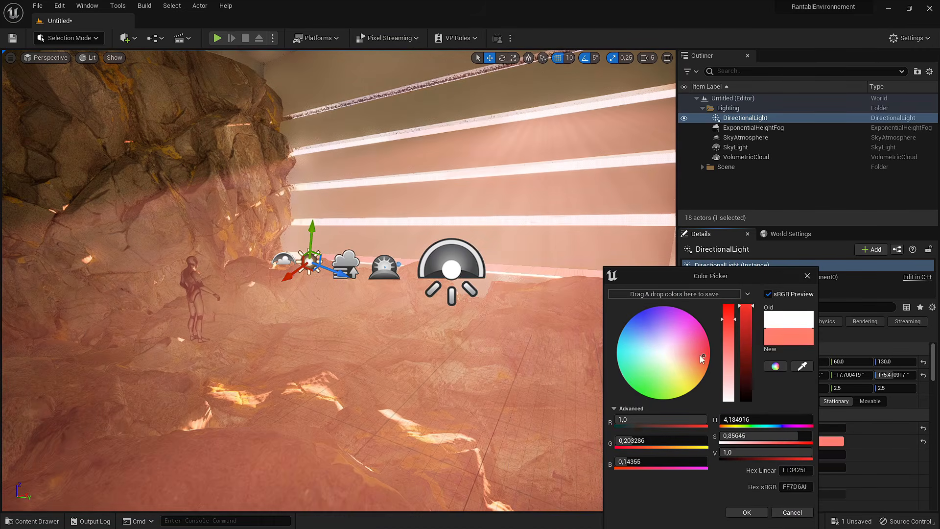
click(697, 353)
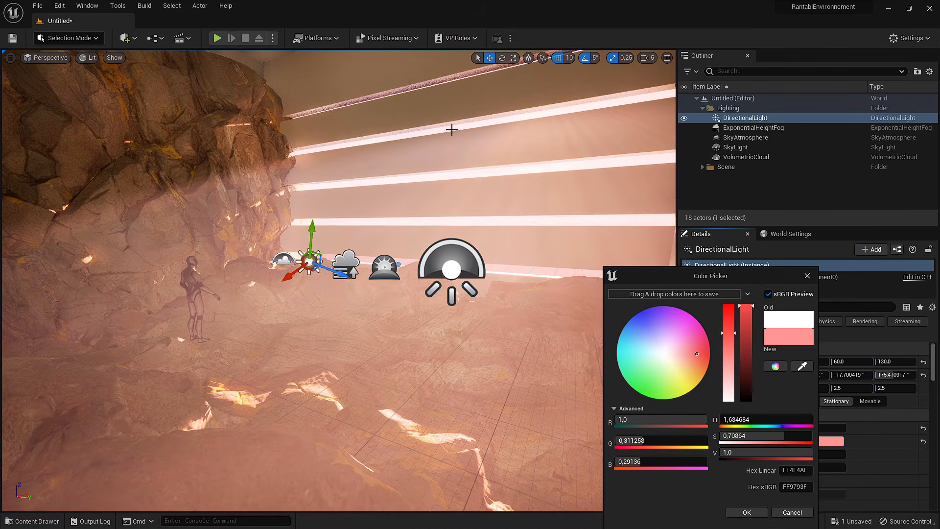
click(792, 512)
Examine the clouds and sun outside the cave along with the VolumetricCloud's layer settings, and deselect the cloud actor
right_drag(532, 328, 526, 211)
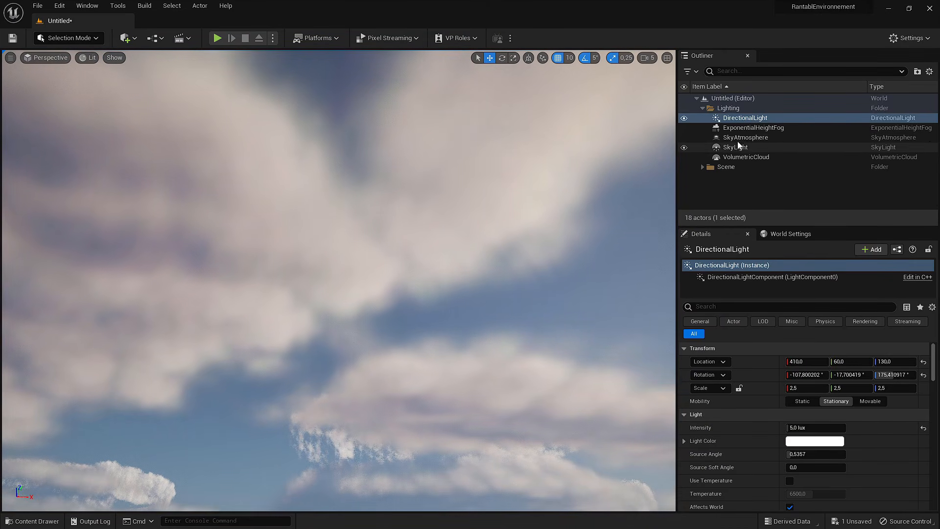
click(728, 161)
right_drag(257, 204, 242, 284)
right_drag(398, 213, 567, 181)
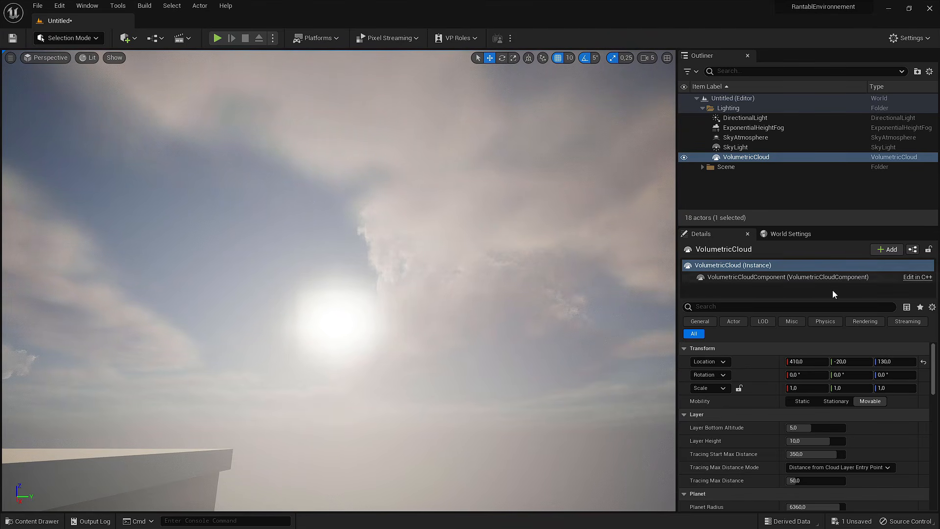
scroll(865, 441, down, 1)
scroll(865, 436, down, 2)
right_drag(481, 296, 465, 358)
key(f)
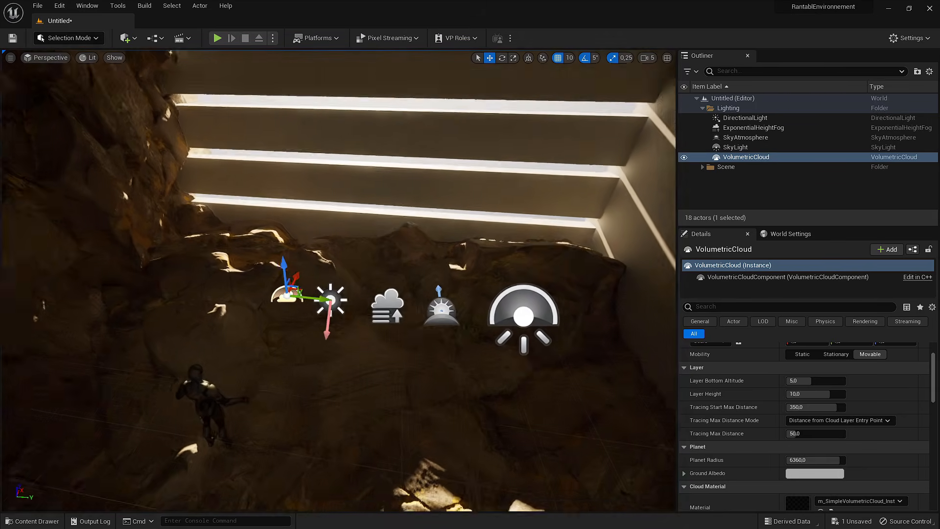
right_drag(499, 239, 499, 215)
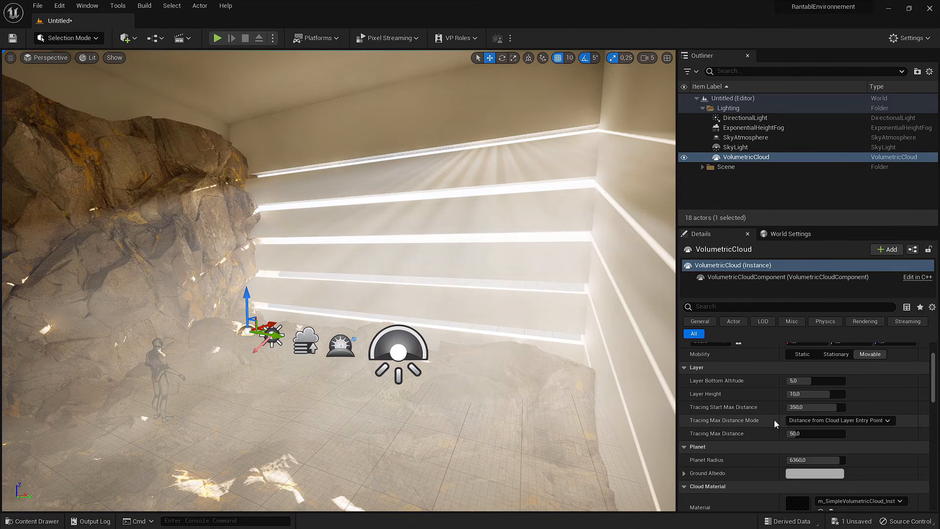
scroll(774, 419, up, 3)
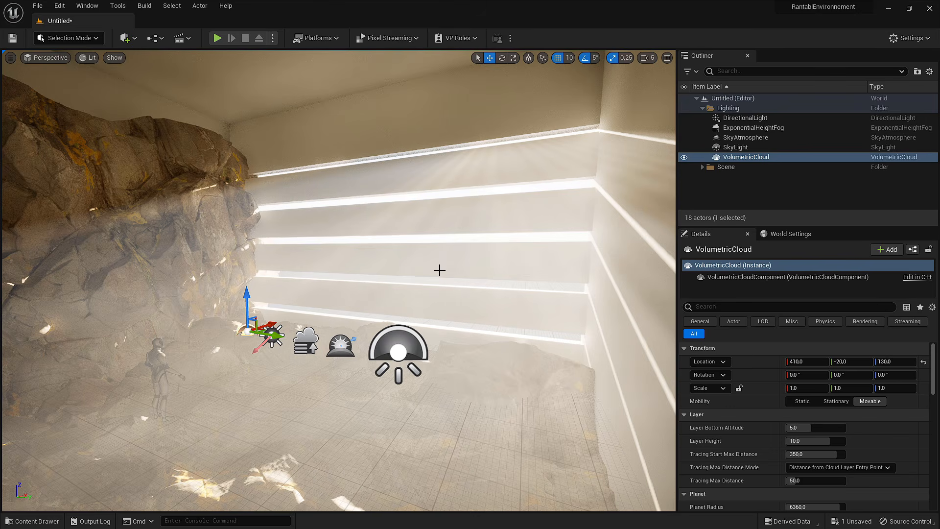
right_drag(546, 229, 528, 245)
key(Escape)
Add a PostProcessVolume to the scene and place it beside the light actors at about (380, 500, 140)
right_drag(464, 242, 459, 239)
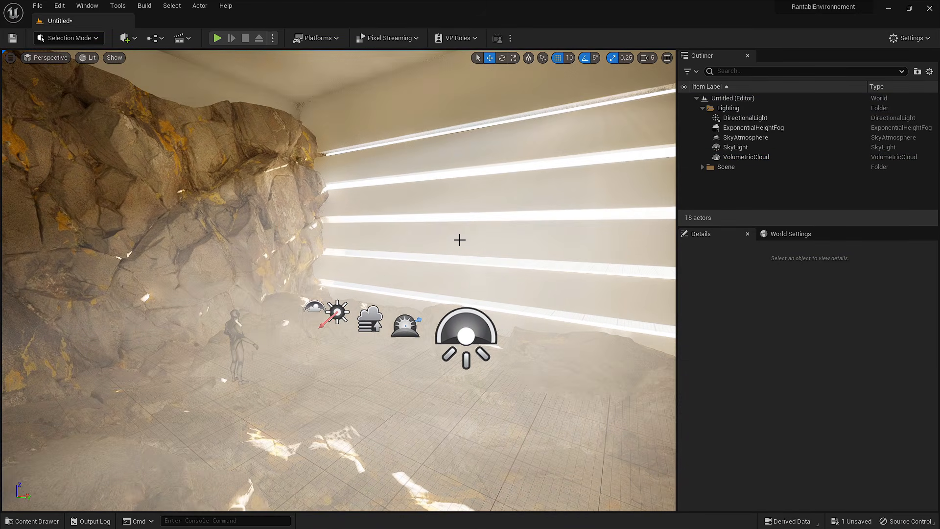
middle_drag(457, 239, 448, 259)
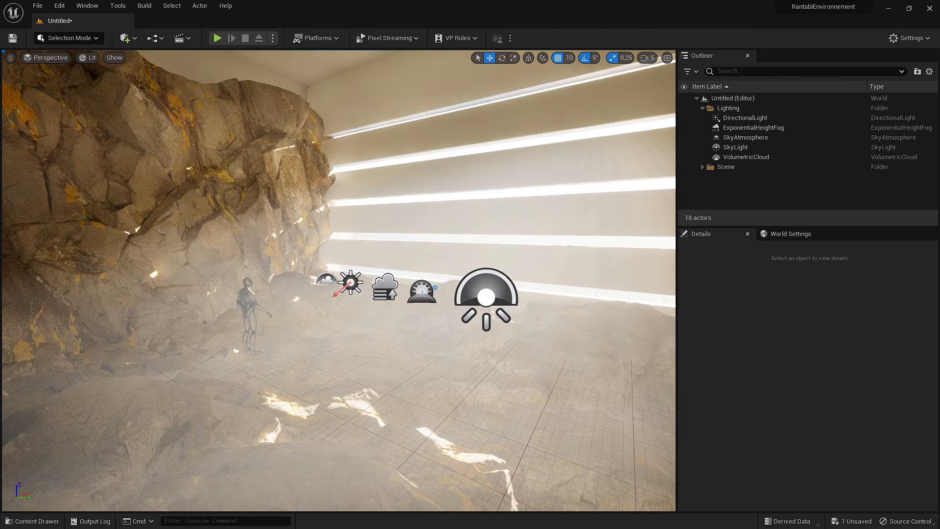
click(126, 37)
mouse_move(142, 176)
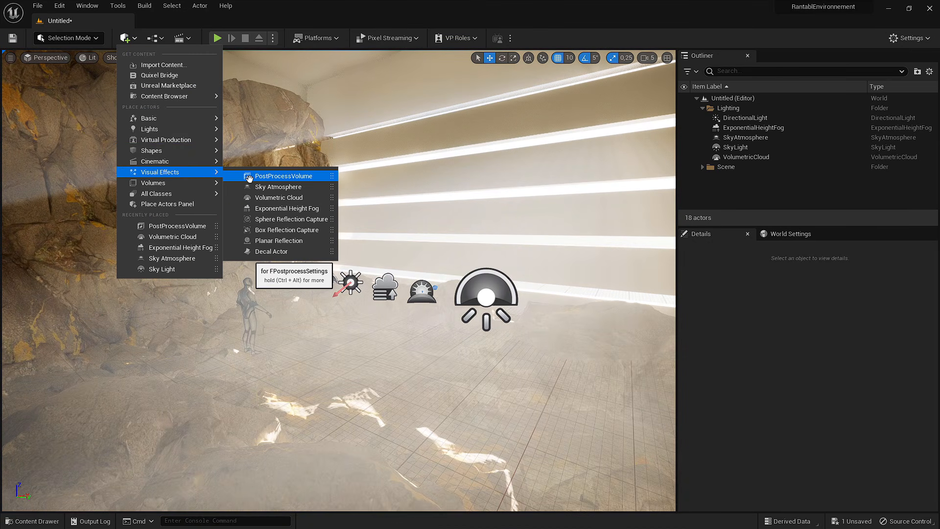
click(269, 175)
drag(384, 292, 620, 318)
right_drag(565, 322, 566, 309)
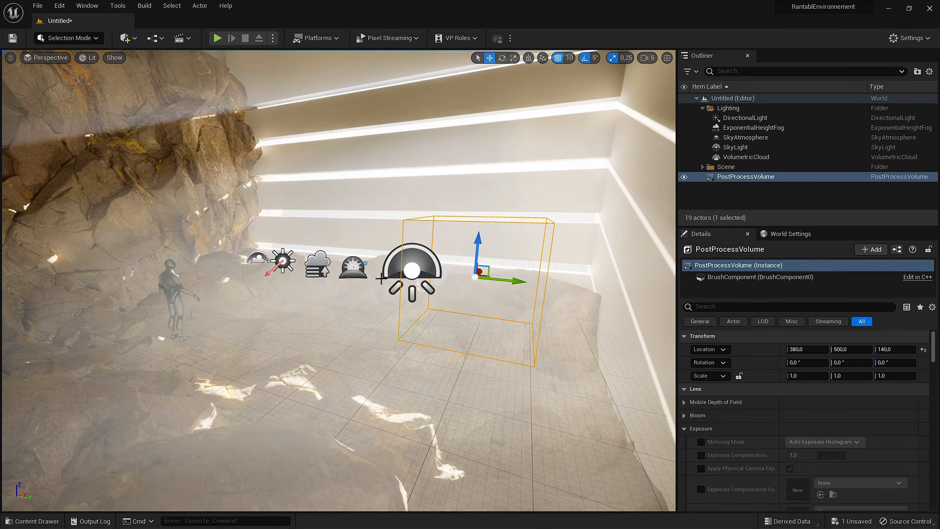
drag(381, 278, 379, 237)
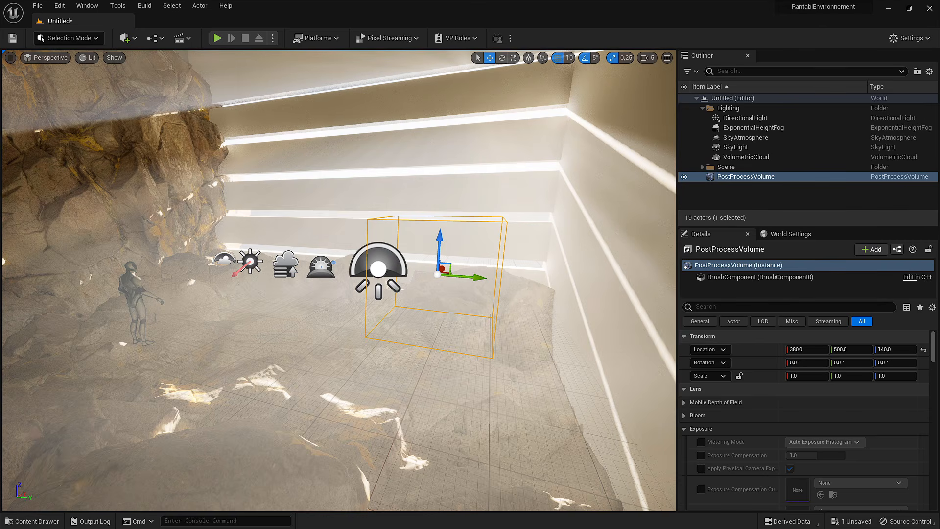
Filter the PostProcessVolume's properties for "unbound", enable Infinite Extent (Unbound) and clear the filter
text(unb)
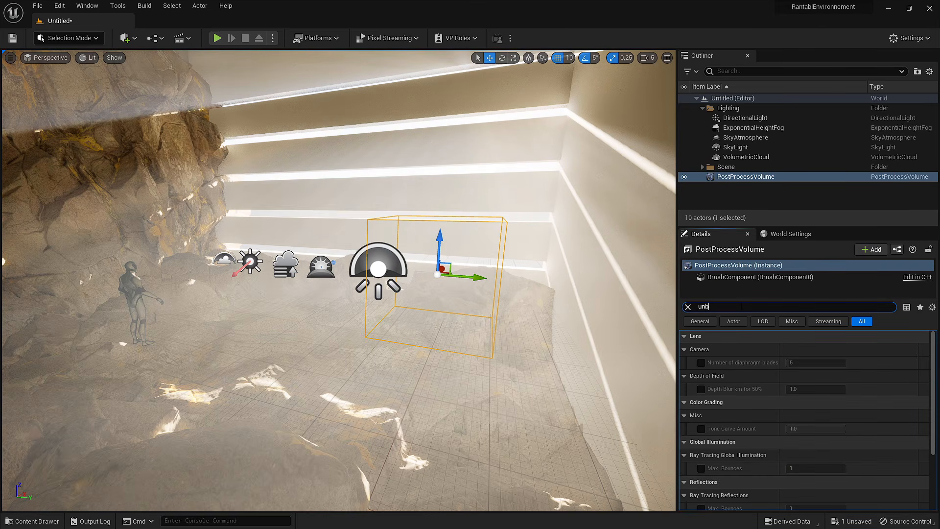
text(ound)
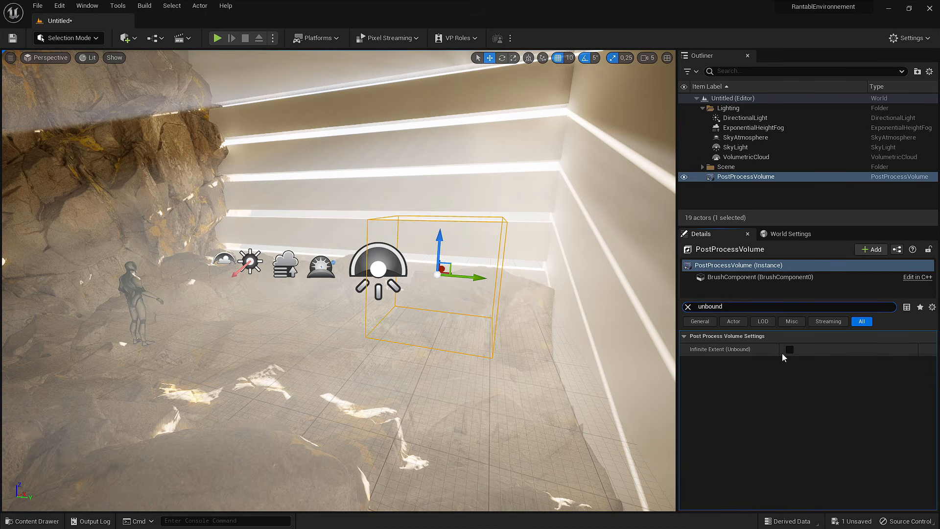
click(789, 349)
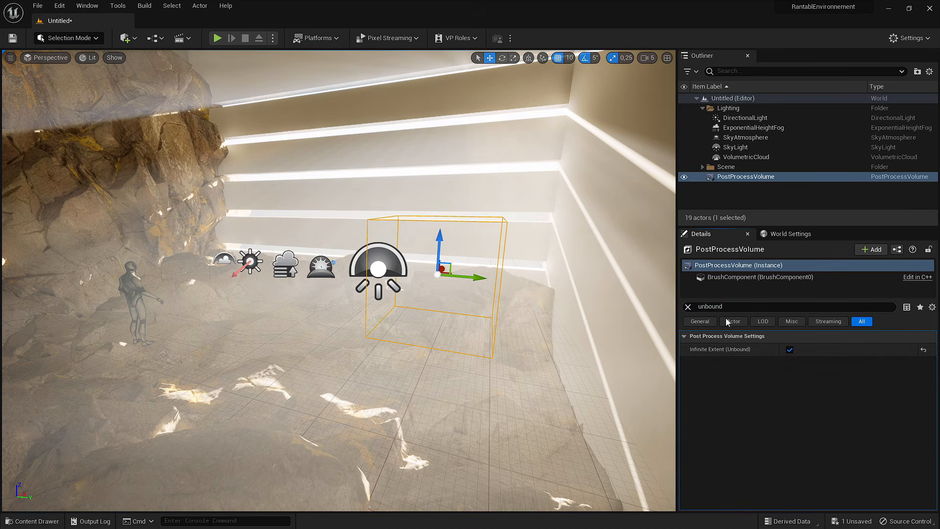
click(687, 306)
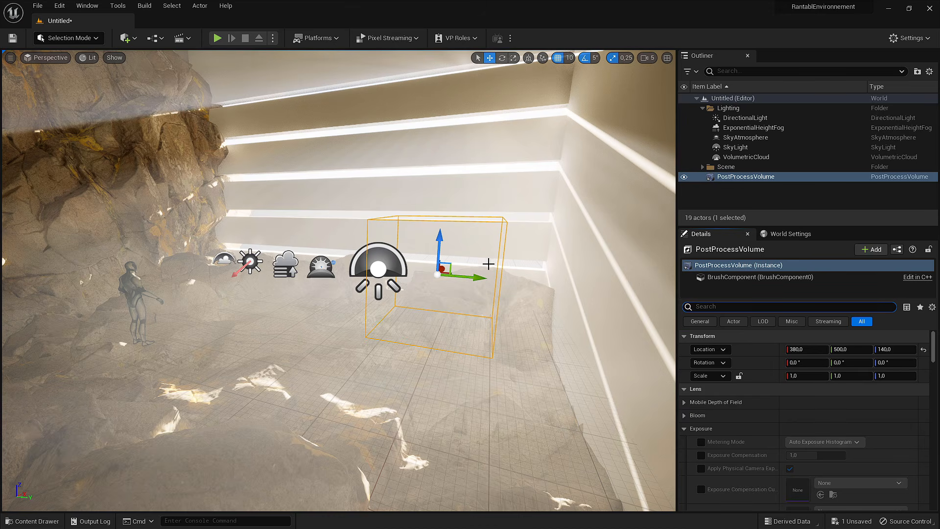
Enable the Min EV100 and Max EV100 overrides in the PostProcessVolume's exposure settings
scroll(690, 426, down, 3)
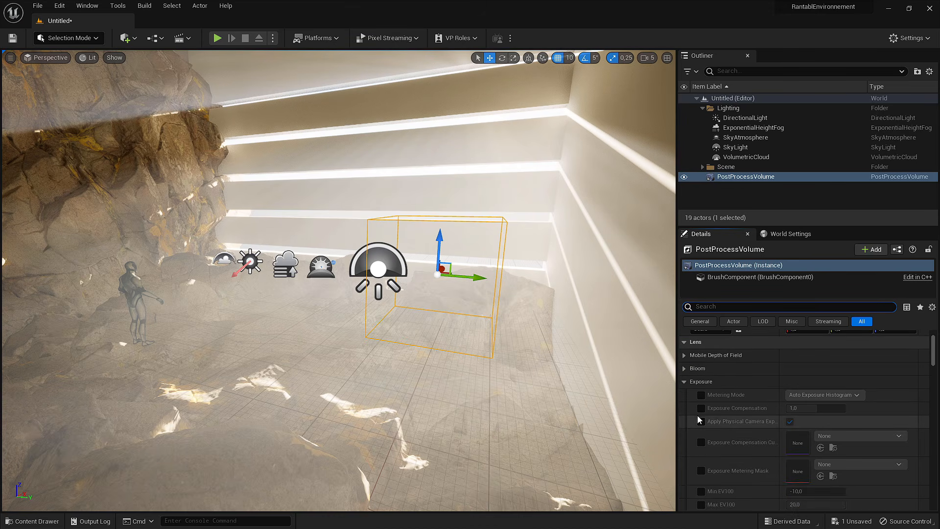
click(684, 350)
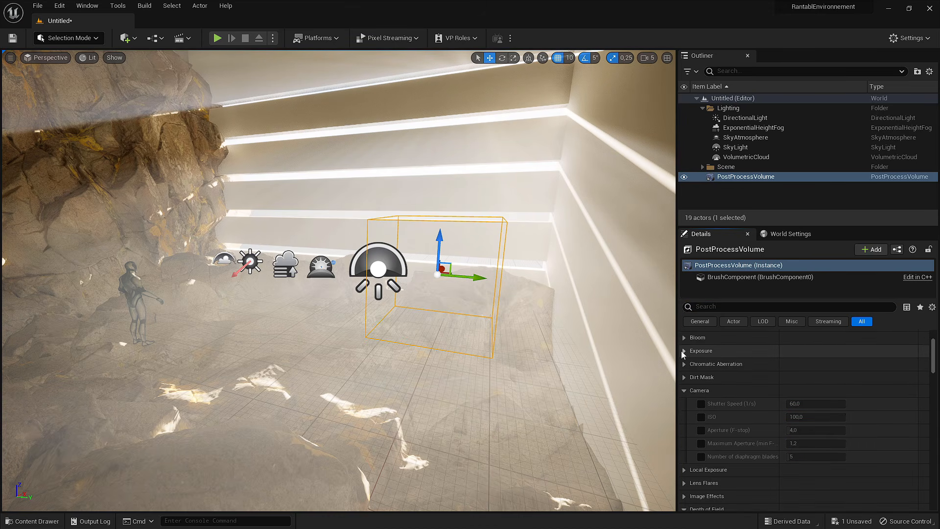
click(681, 350)
scroll(705, 378, down, 1)
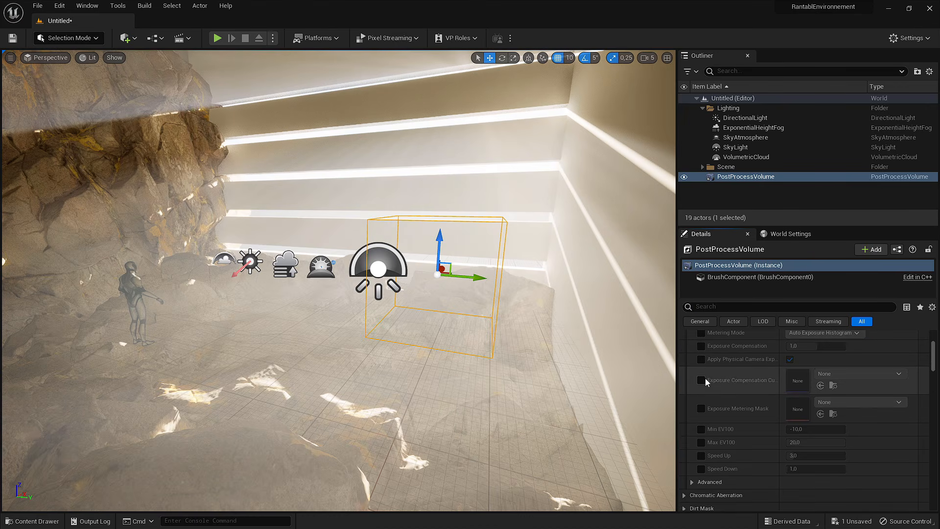
click(701, 429)
click(701, 441)
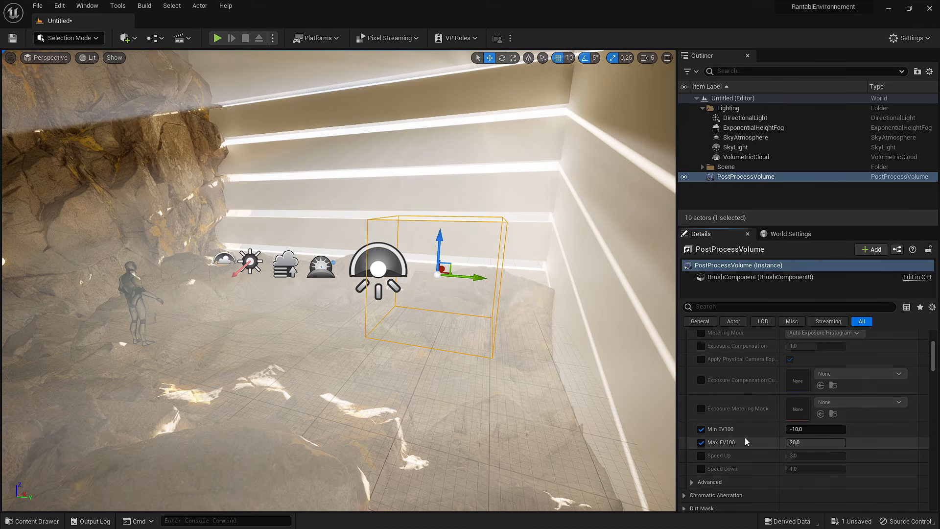
Try Min EV100 values of -5 and 0 on the PostProcessVolume to compare the scene's exposure
click(803, 430)
text(-5)
key(Return)
text(0)
key(Return)
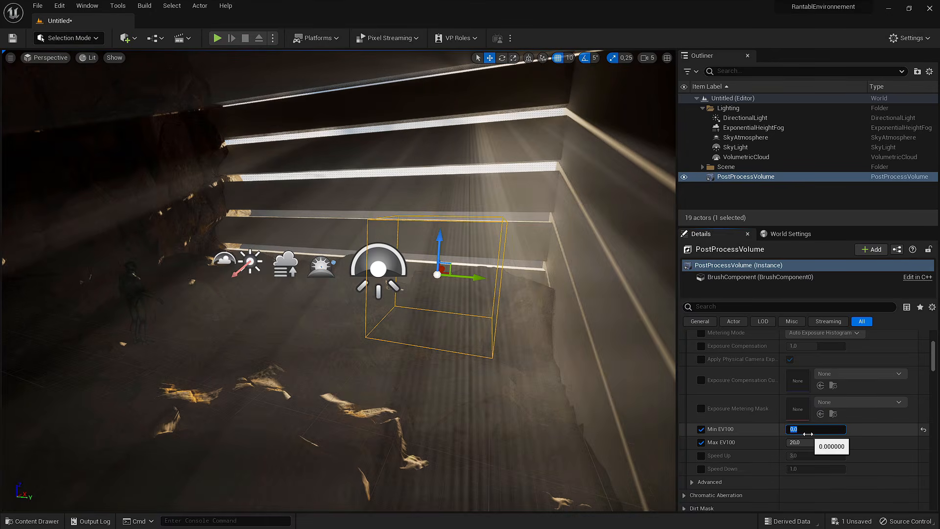
mouse_move(518, 304)
right_down()
mouse_move(496, 303)
mouse_move(523, 303)
right_up()
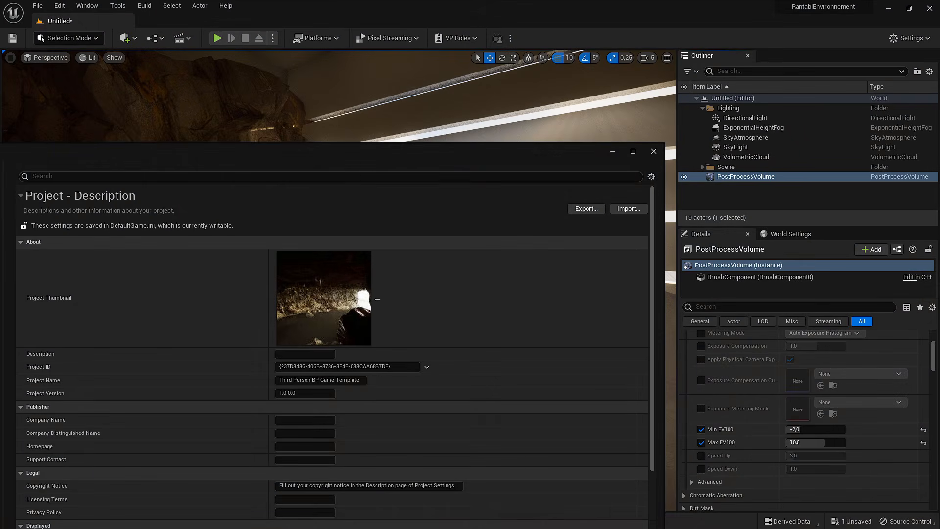
Search the project settings for "lumen" and move the settings window to uncover more of the viewport
click(298, 176)
text(lu)
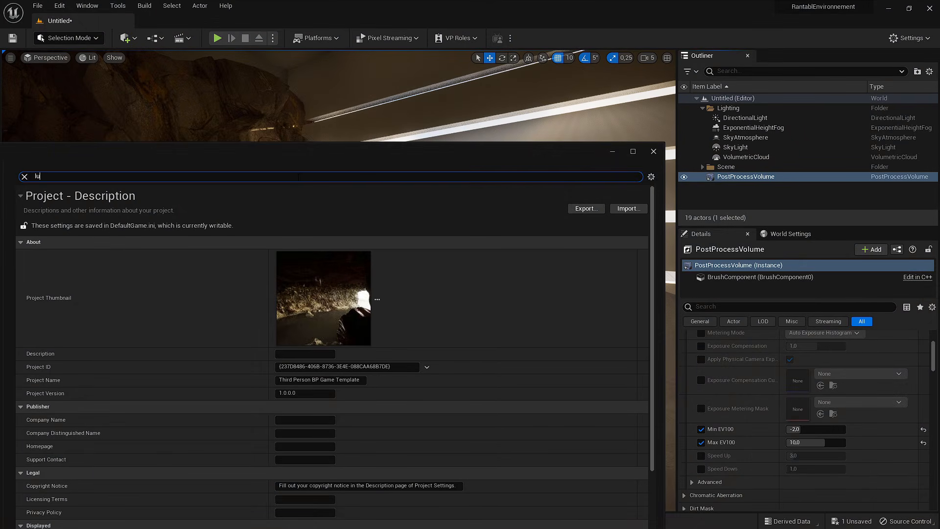
text(men)
drag(355, 148, 377, 278)
Switch the Dynamic Global Illumination Method to None for comparison, set it back to Lumen and close the project settings
click(346, 329)
click(346, 338)
click(372, 353)
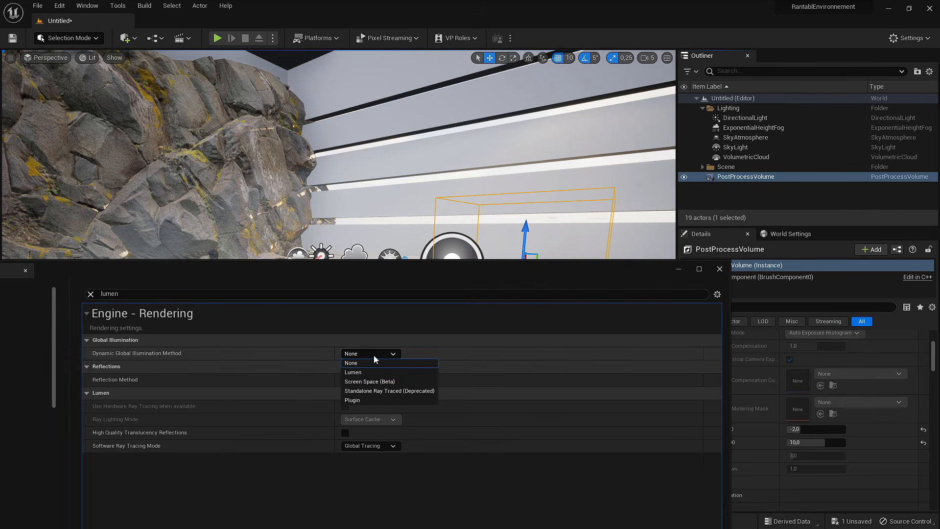
click(369, 373)
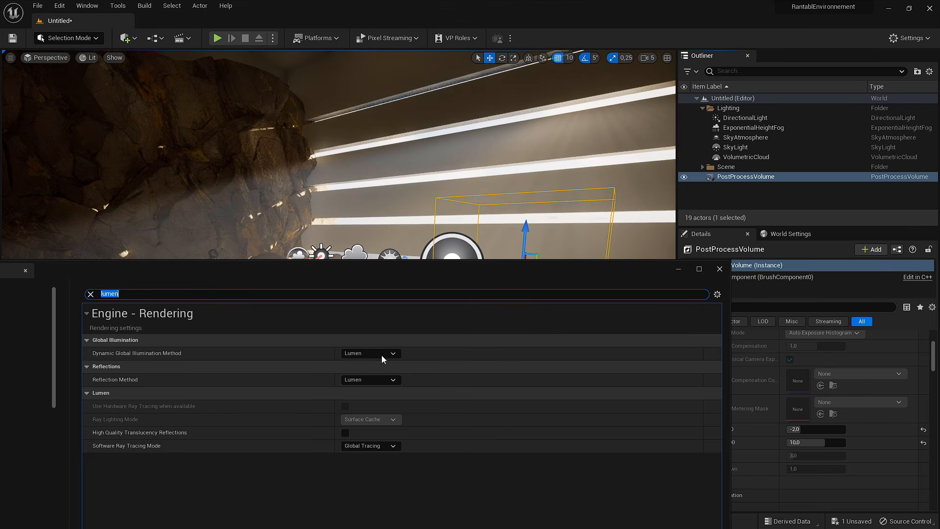
click(719, 269)
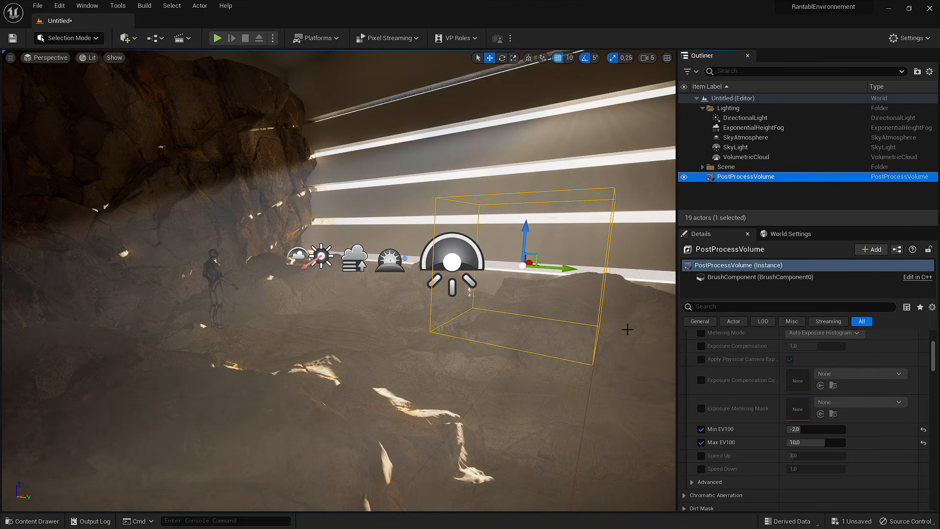